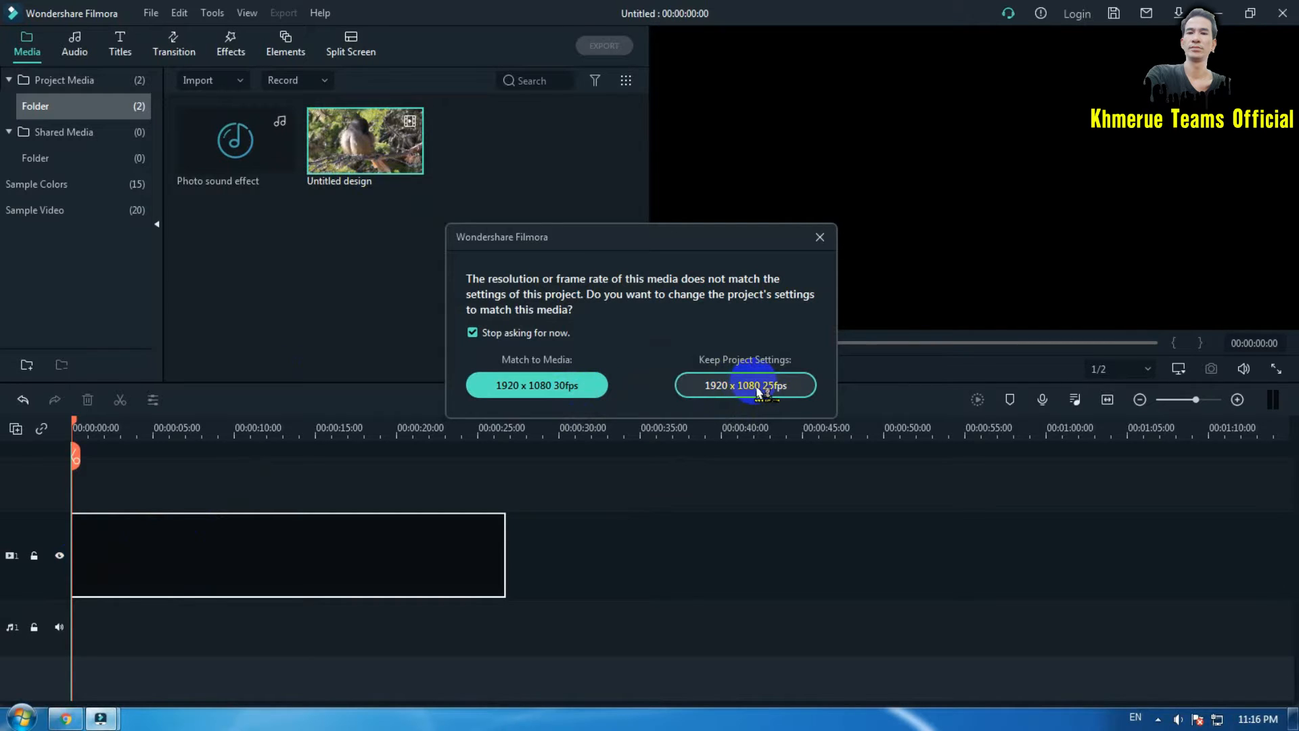
- Keep the 1920 x 1080 25fps project settings and split the bird clip at 00:00:17:03
{"action": "left_click", "coordinate": [758, 390]}
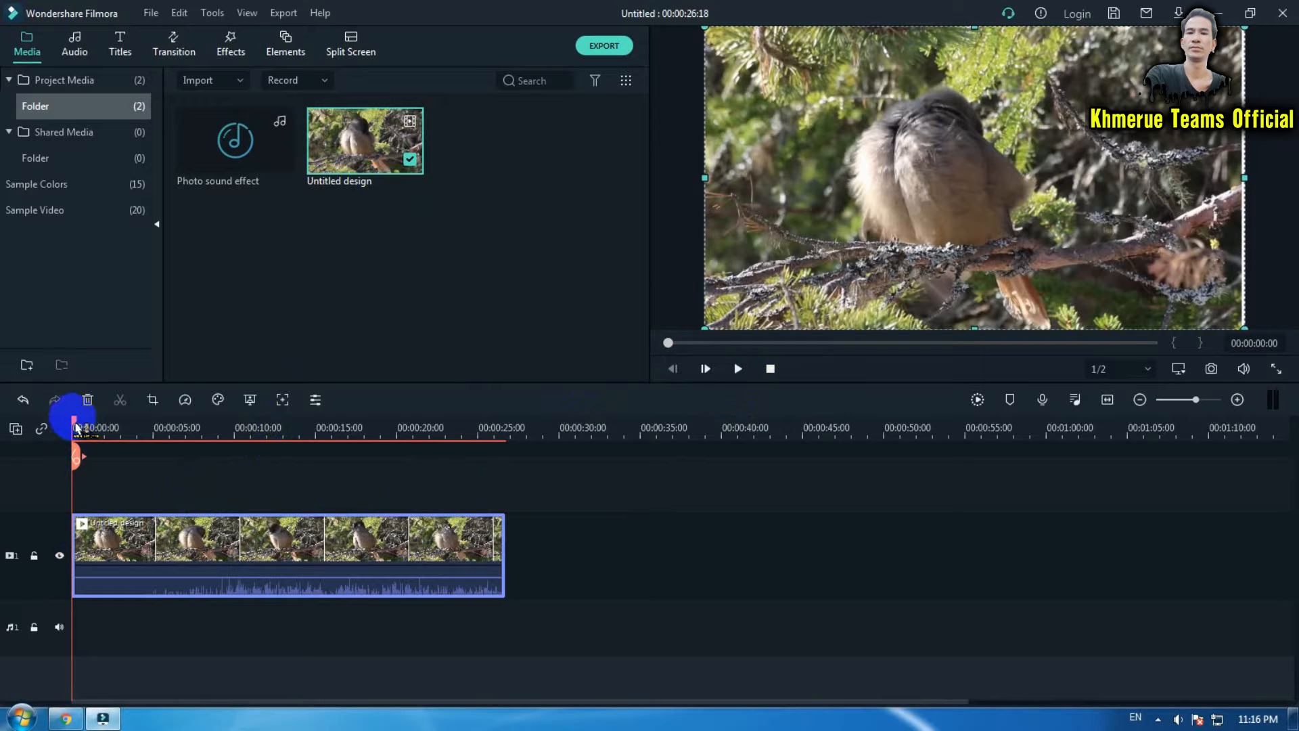
{"action": "left_click_drag", "start_coordinate": [76, 427], "coordinate": [354, 448]}
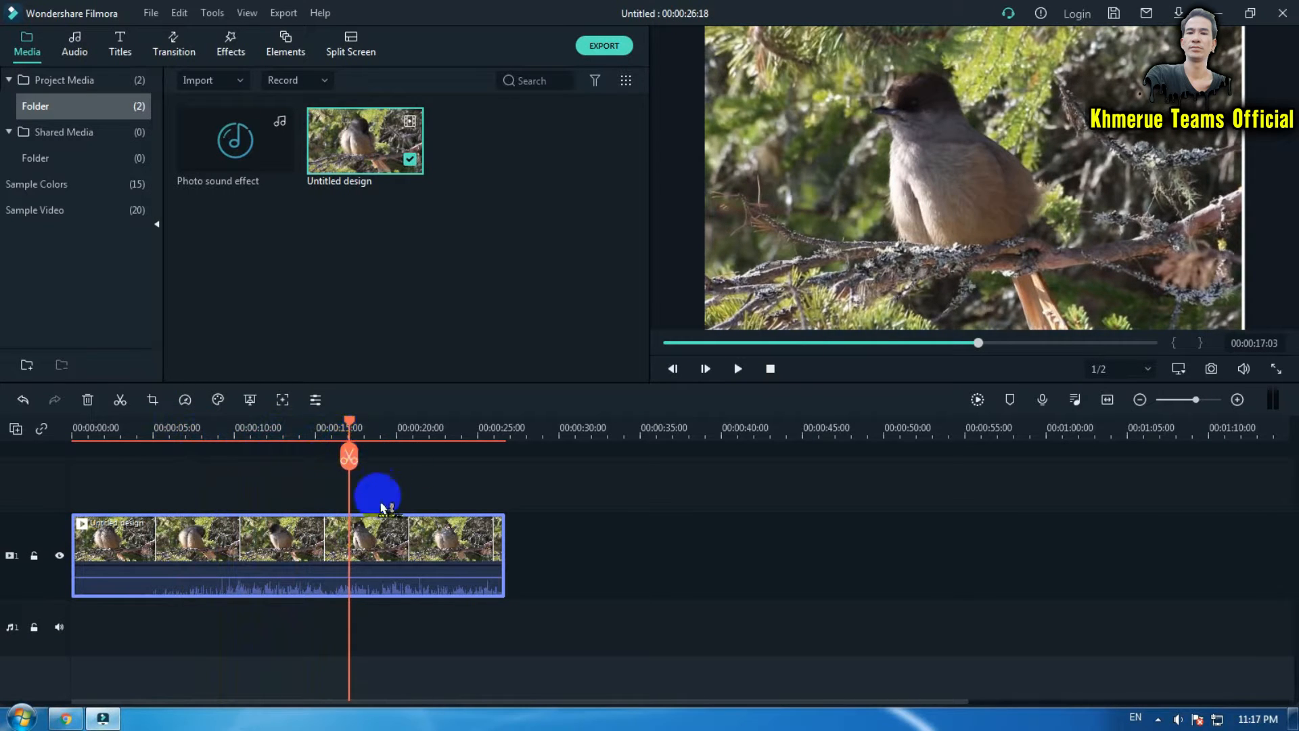
{"action": "left_click", "coordinate": [348, 459]}
{"action": "left_click", "coordinate": [379, 536]}
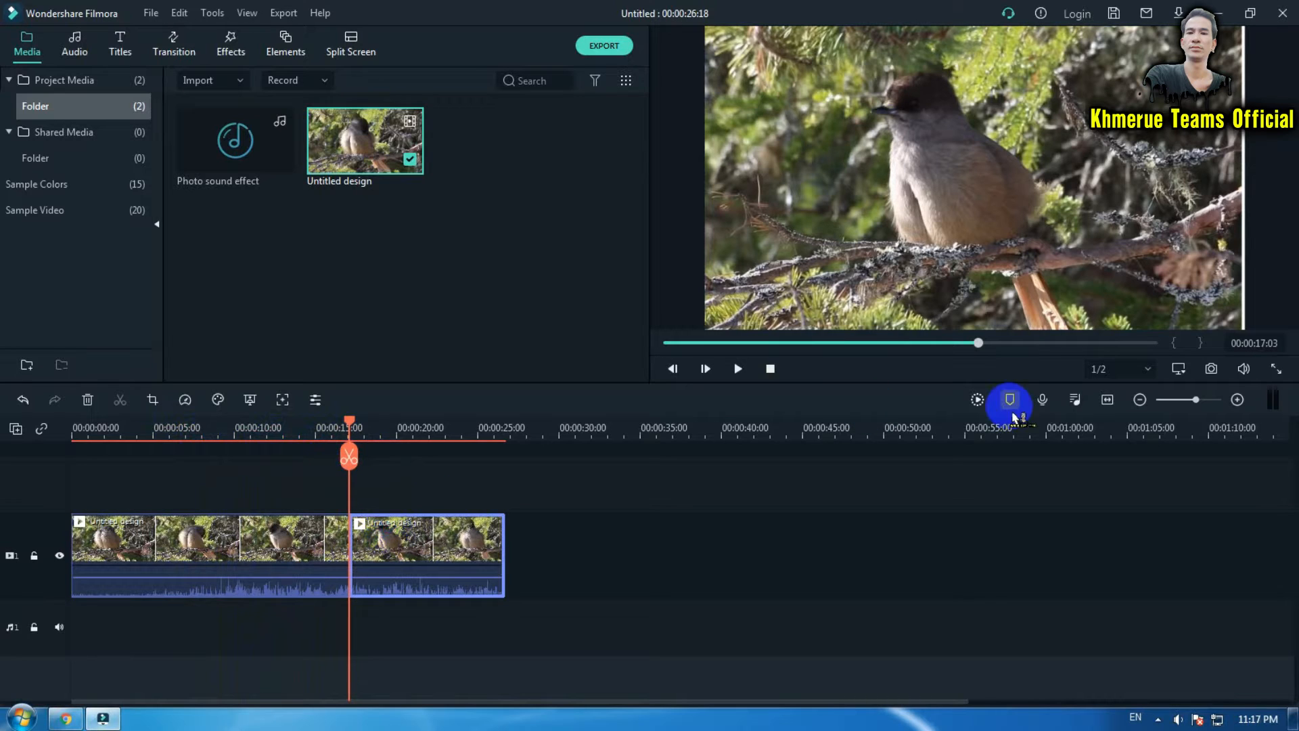
- Take a snapshot of the frame at the playhead and insert Snapshot_2 between the two halves of the split clip
{"action": "left_click", "coordinate": [1217, 374]}
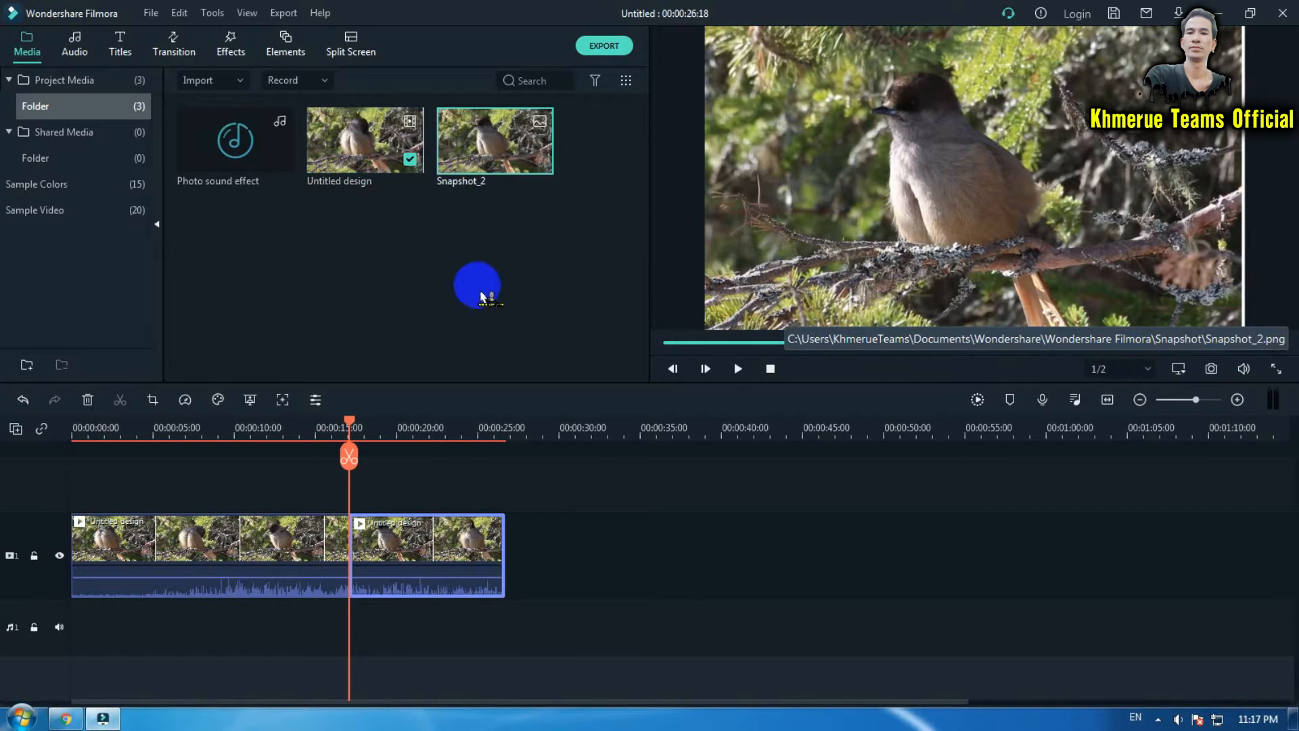
{"action": "left_click", "coordinate": [836, 575]}
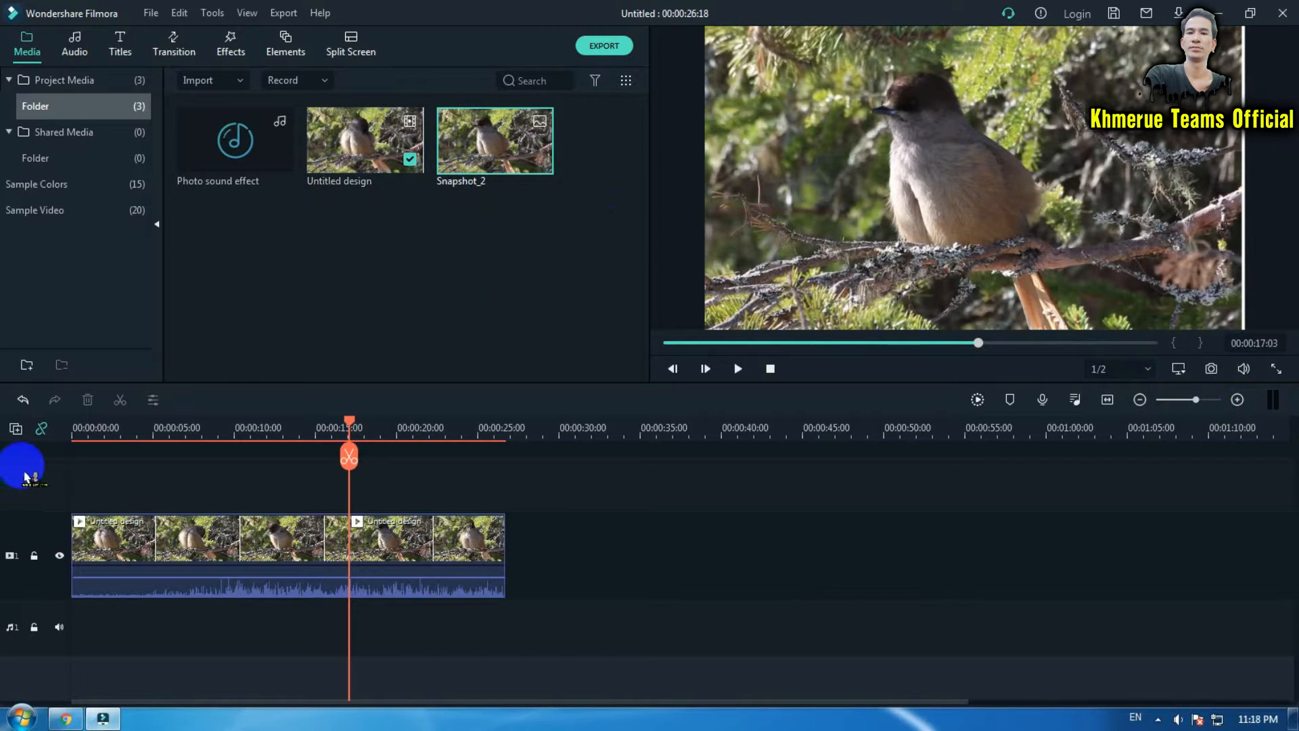
{"action": "left_click", "coordinate": [43, 434]}
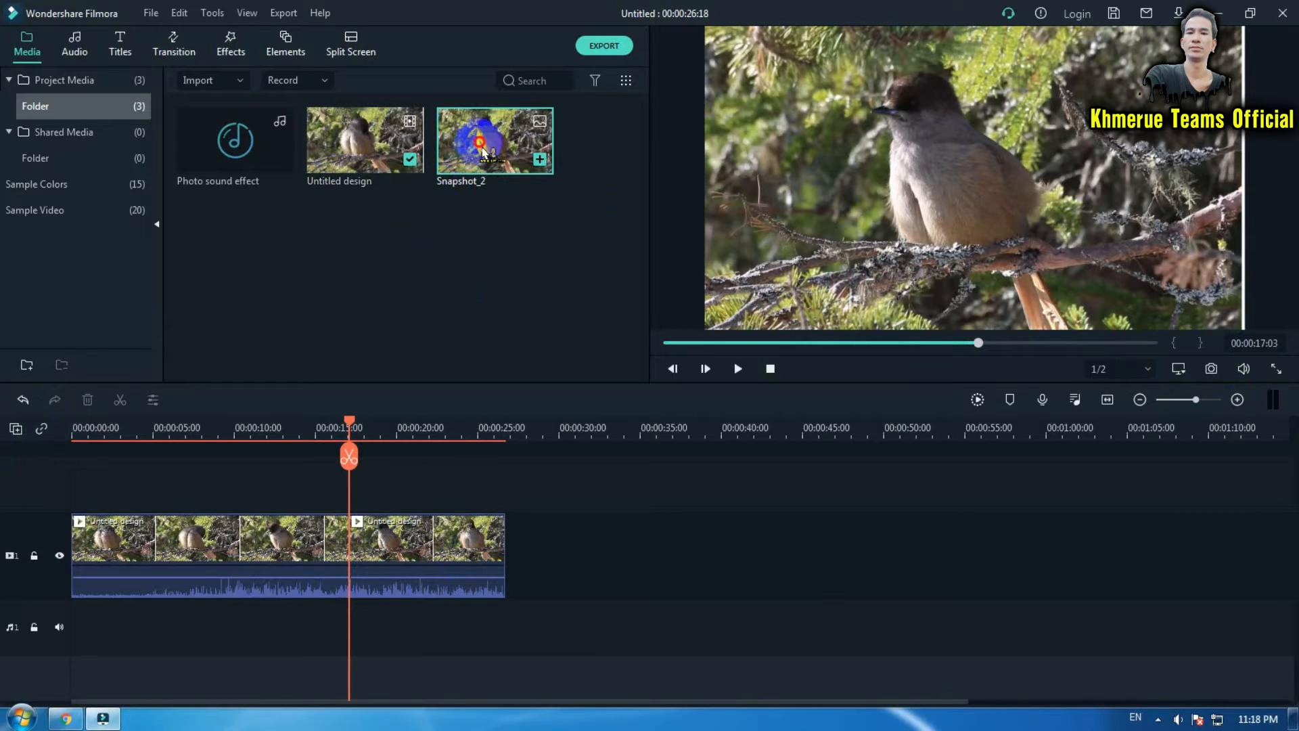
{"action": "left_click_drag", "start_coordinate": [482, 151], "coordinate": [349, 544]}
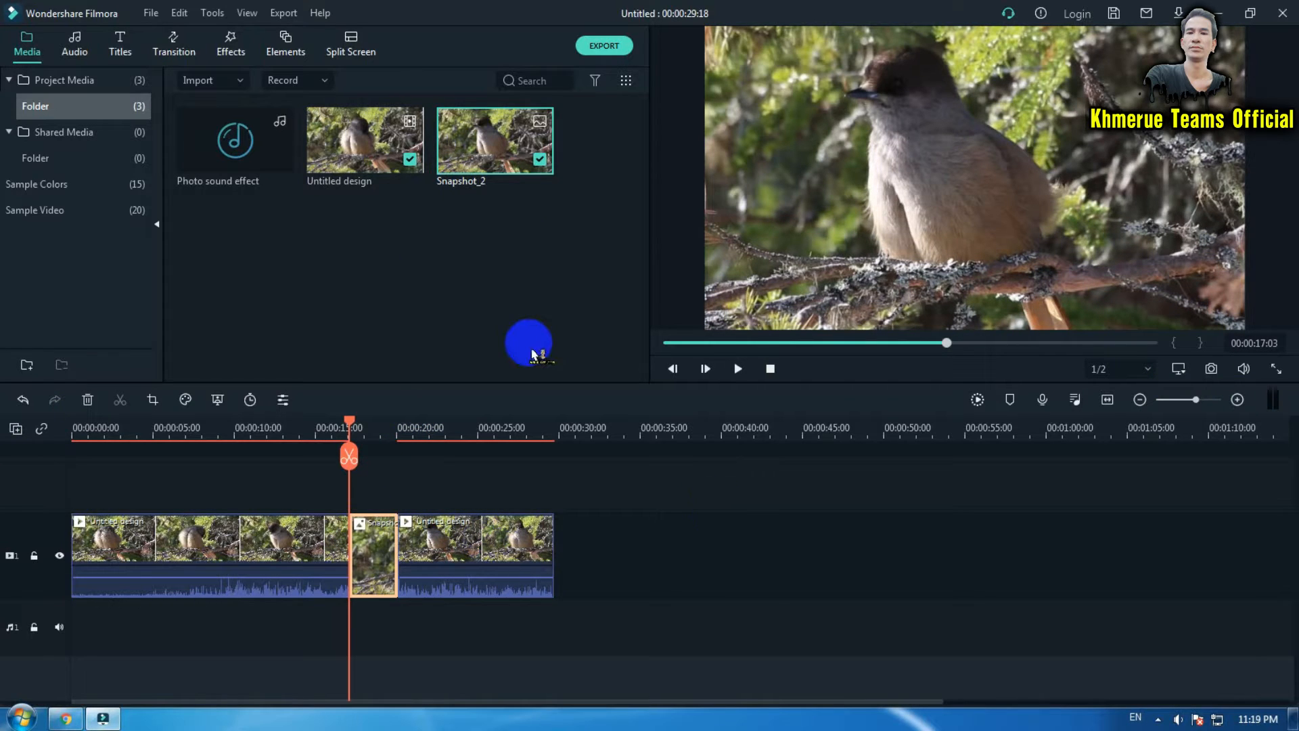
- Apply the Flash transition from the Included transitions to the start of the snapshot clip
{"action": "left_click", "coordinate": [182, 53]}
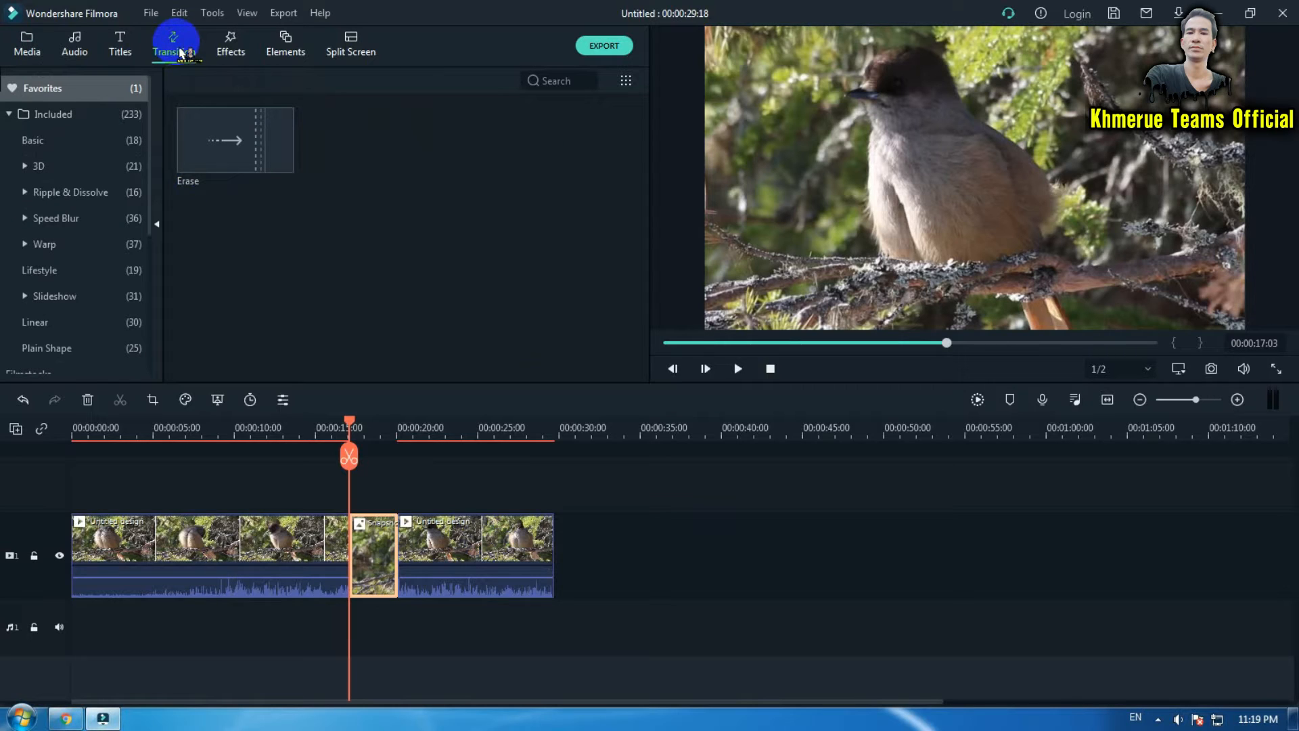
{"action": "left_click", "coordinate": [97, 115]}
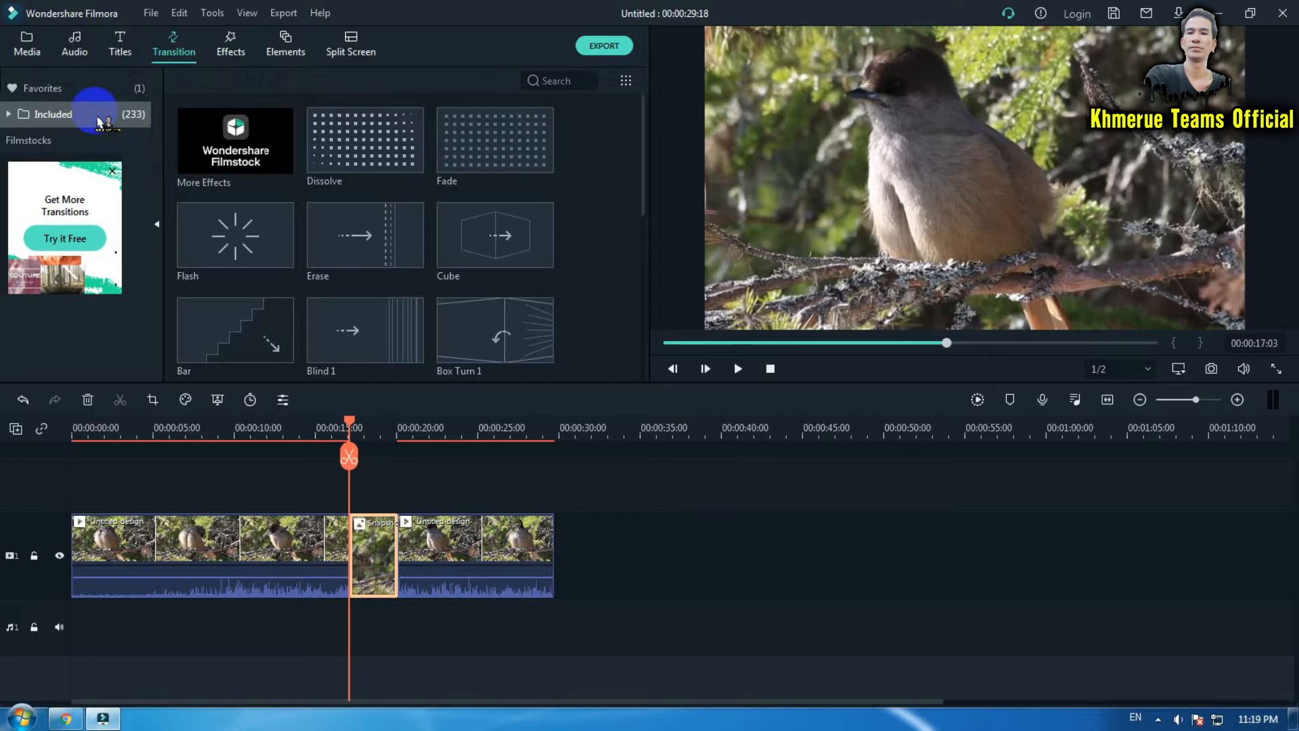
{"action": "left_click", "coordinate": [232, 241]}
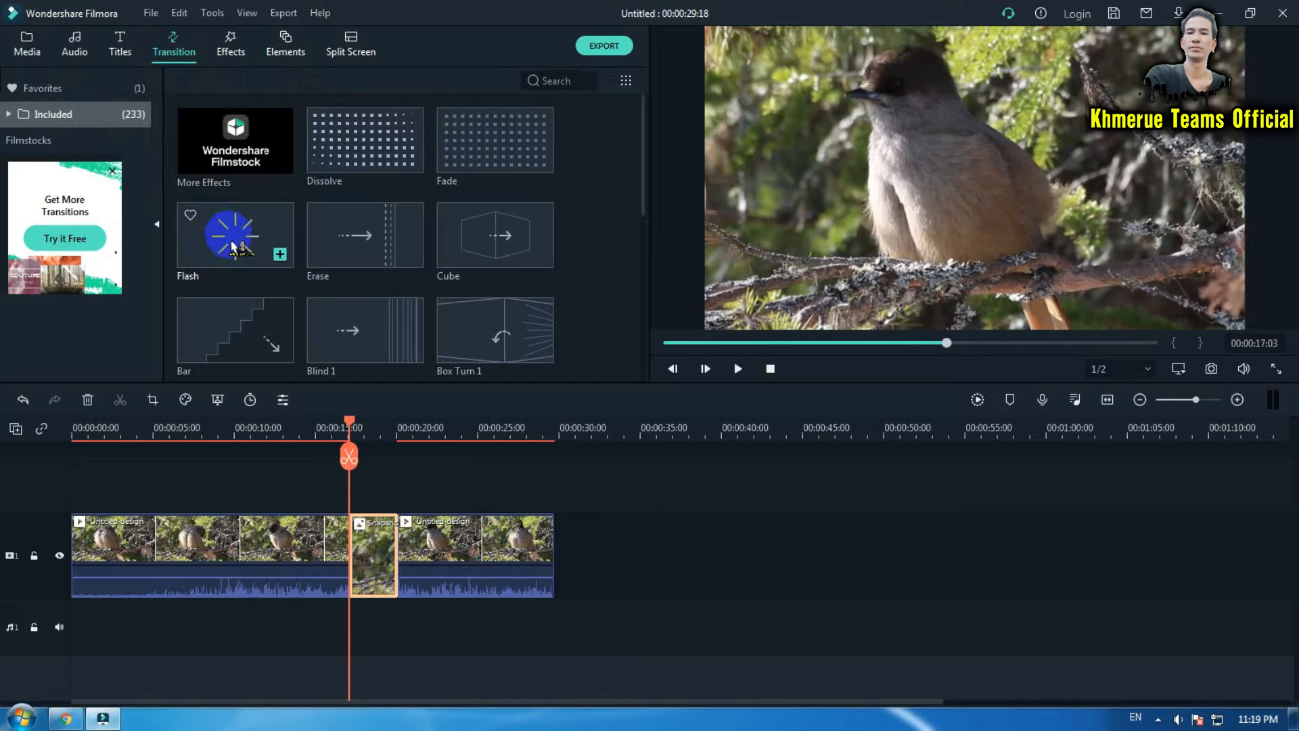
{"action": "left_click_drag", "start_coordinate": [232, 242], "coordinate": [346, 538]}
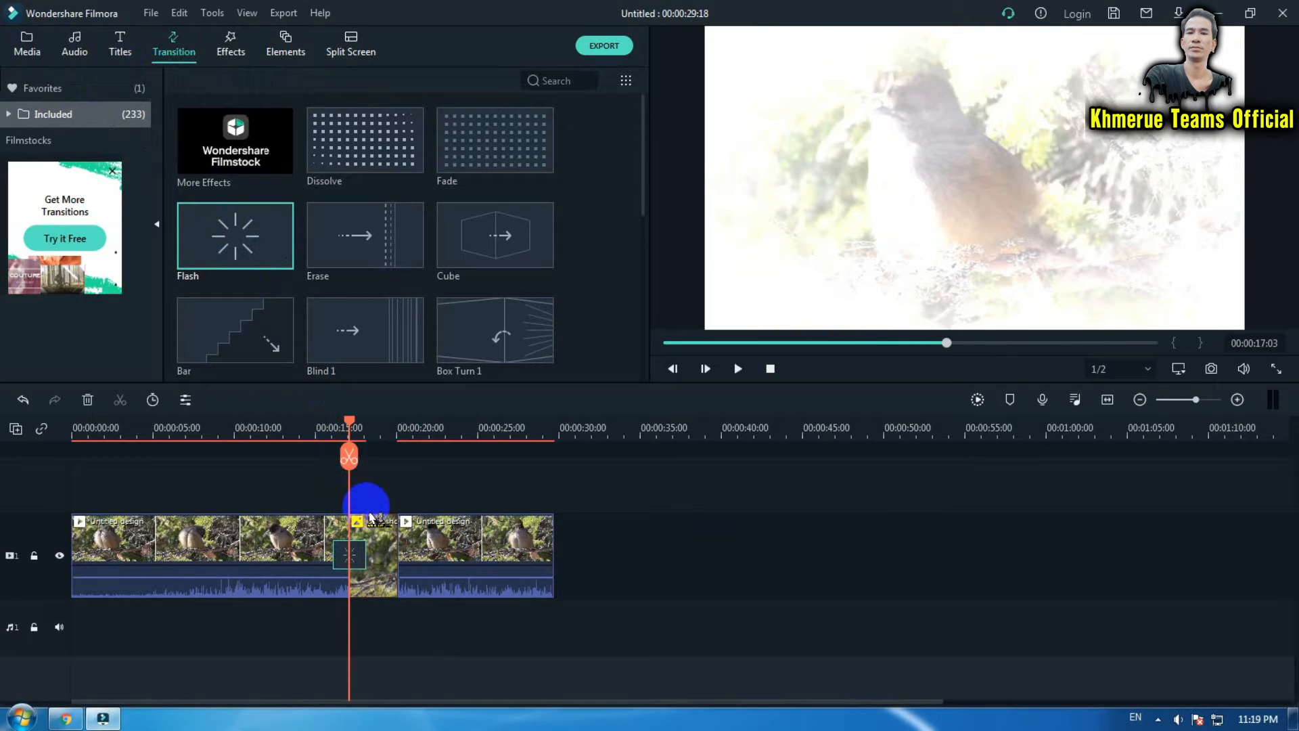
- Open the Flash transition's settings, set its duration to 00:00:00:10 and confirm
{"action": "left_click", "coordinate": [359, 564]}
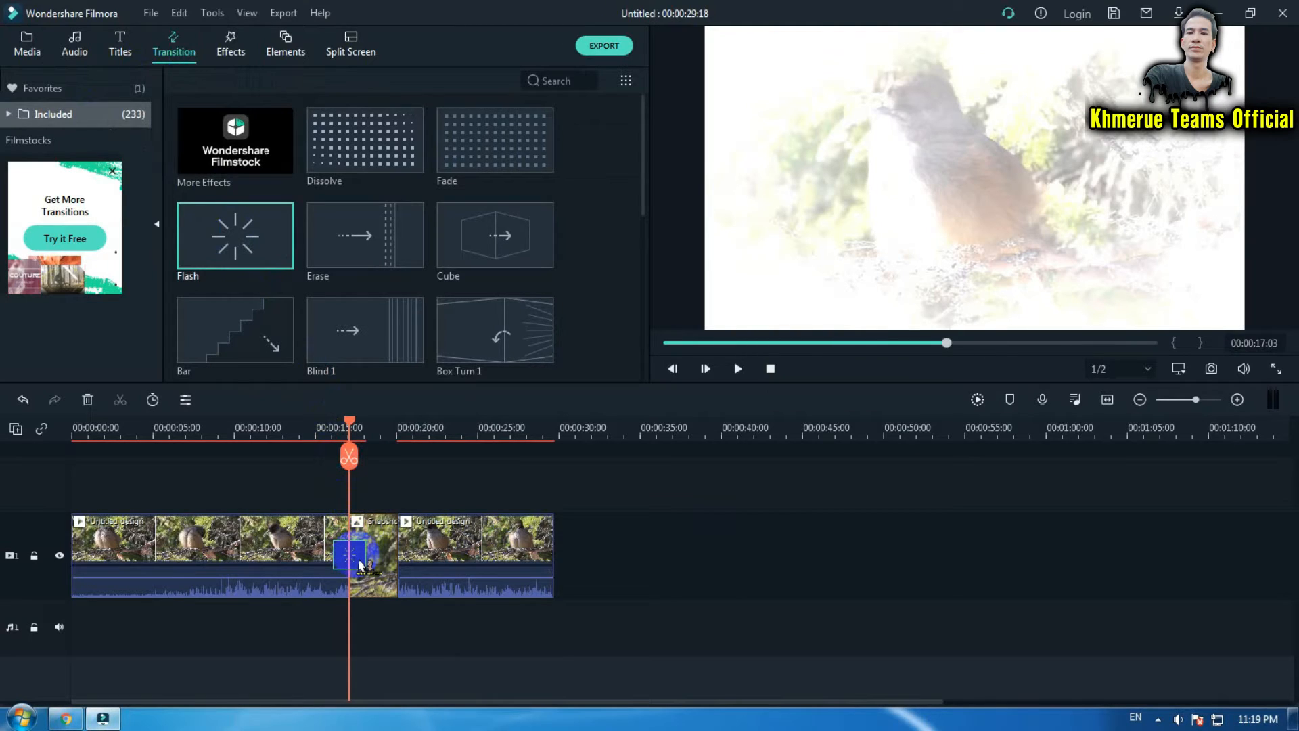
{"action": "double_click", "coordinate": [359, 563]}
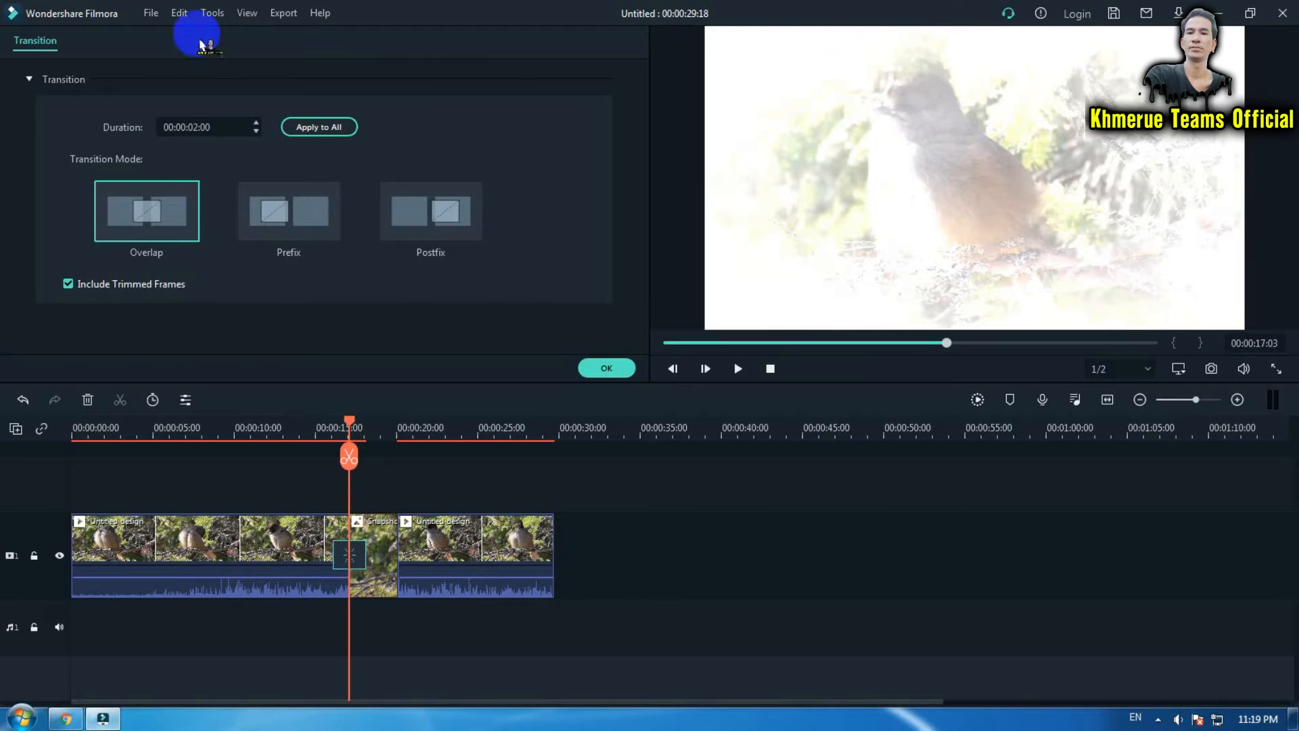
{"action": "left_click", "coordinate": [198, 127]}
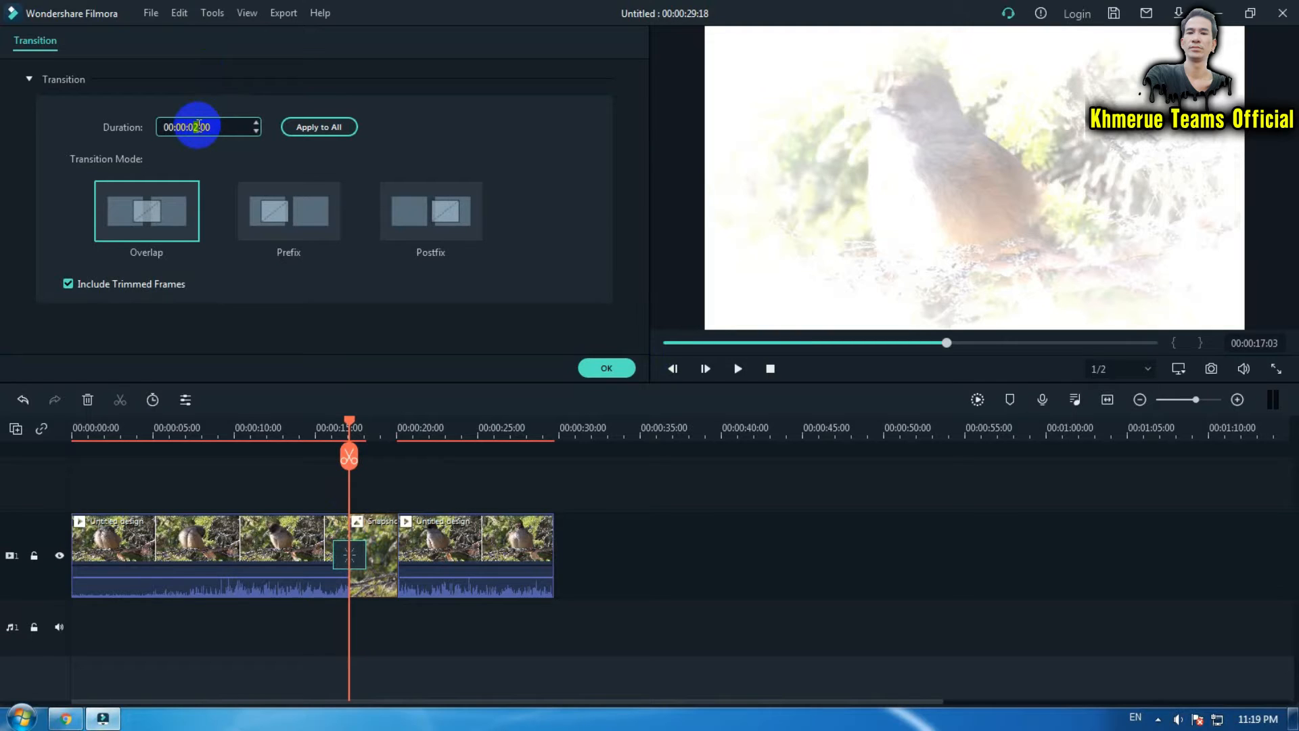
{"action": "key", "text": "Return"}
{"action": "left_click", "coordinate": [196, 127]}
{"action": "type", "text": "0:"}
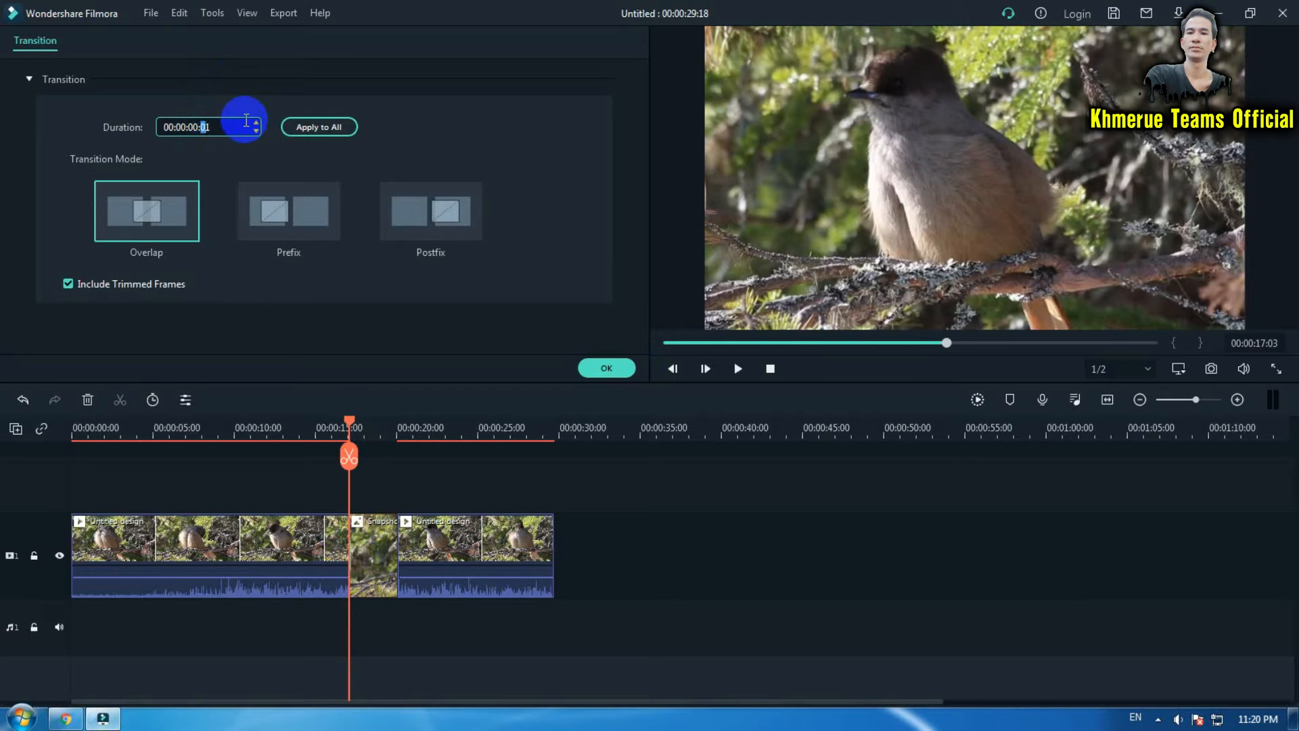
{"action": "type", "text": "1"}
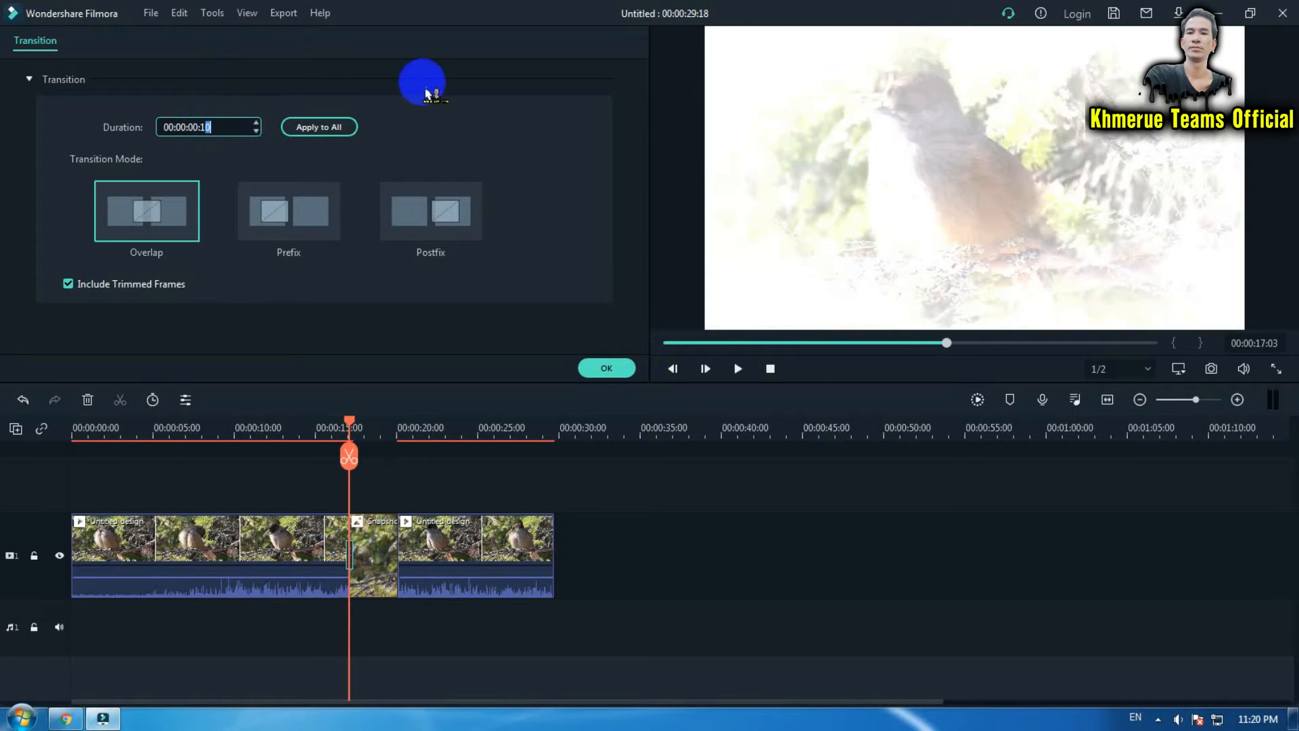
{"action": "left_click", "coordinate": [607, 368]}
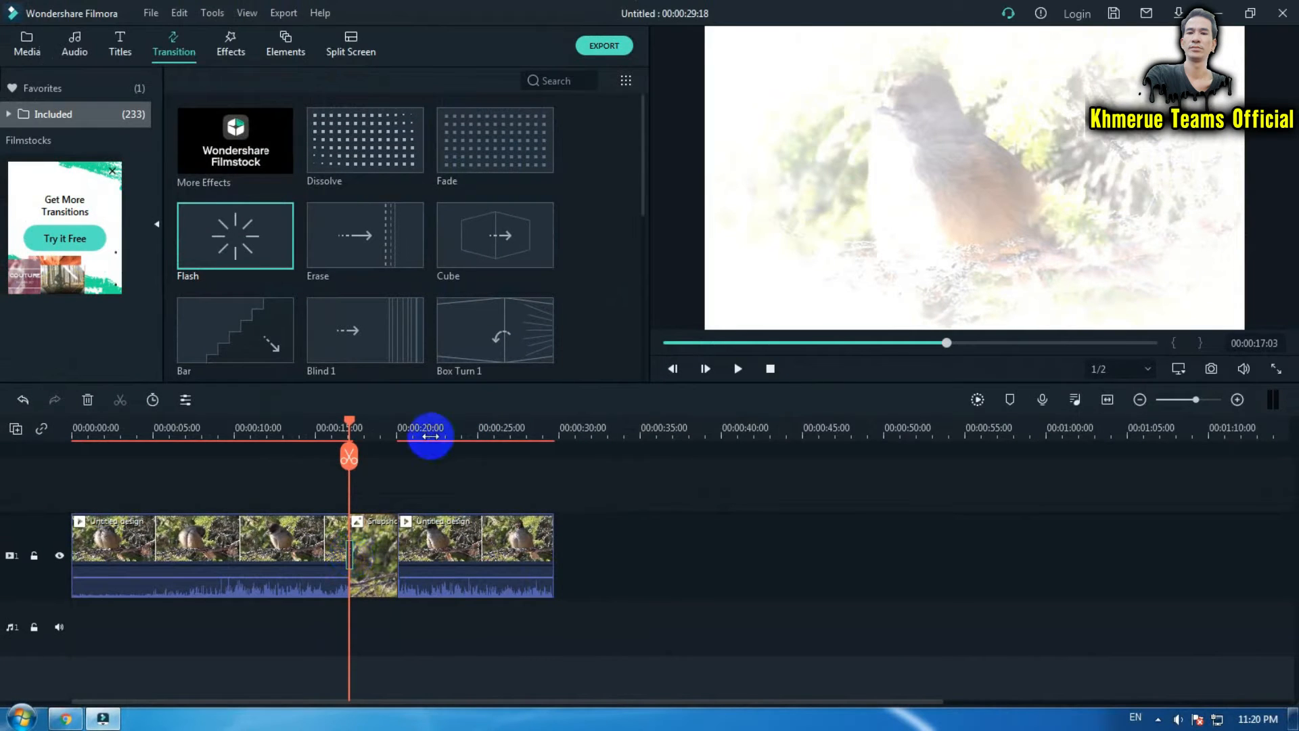
- Add the Photo sound effect audio to the audio track beneath the snapshot clip
{"action": "left_click_drag", "start_coordinate": [430, 436], "coordinate": [739, 436]}
{"action": "left_click", "coordinate": [28, 44]}
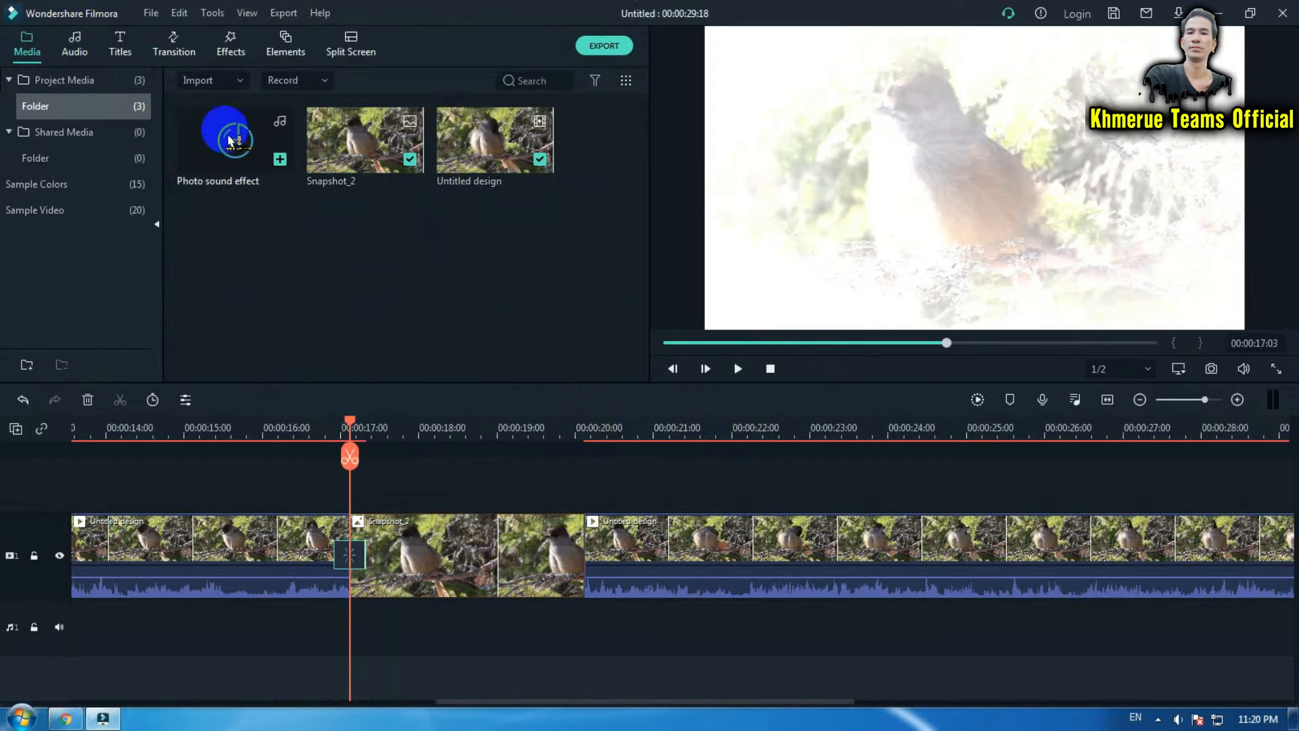
{"action": "left_click_drag", "start_coordinate": [230, 140], "coordinate": [377, 632]}
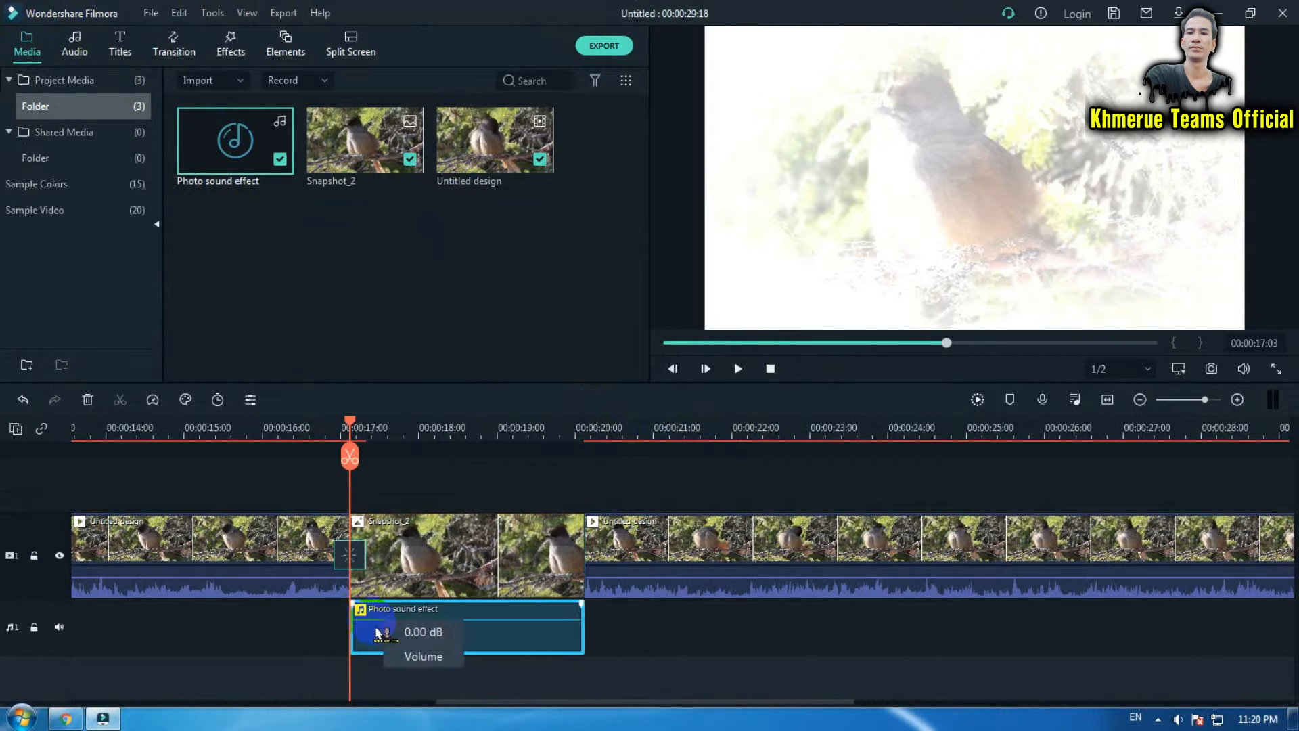
- Split the sound effect at about 00:00:18:01 and delete its leading part
{"action": "left_click", "coordinate": [426, 435]}
{"action": "left_click_drag", "start_coordinate": [432, 447], "coordinate": [427, 432]}
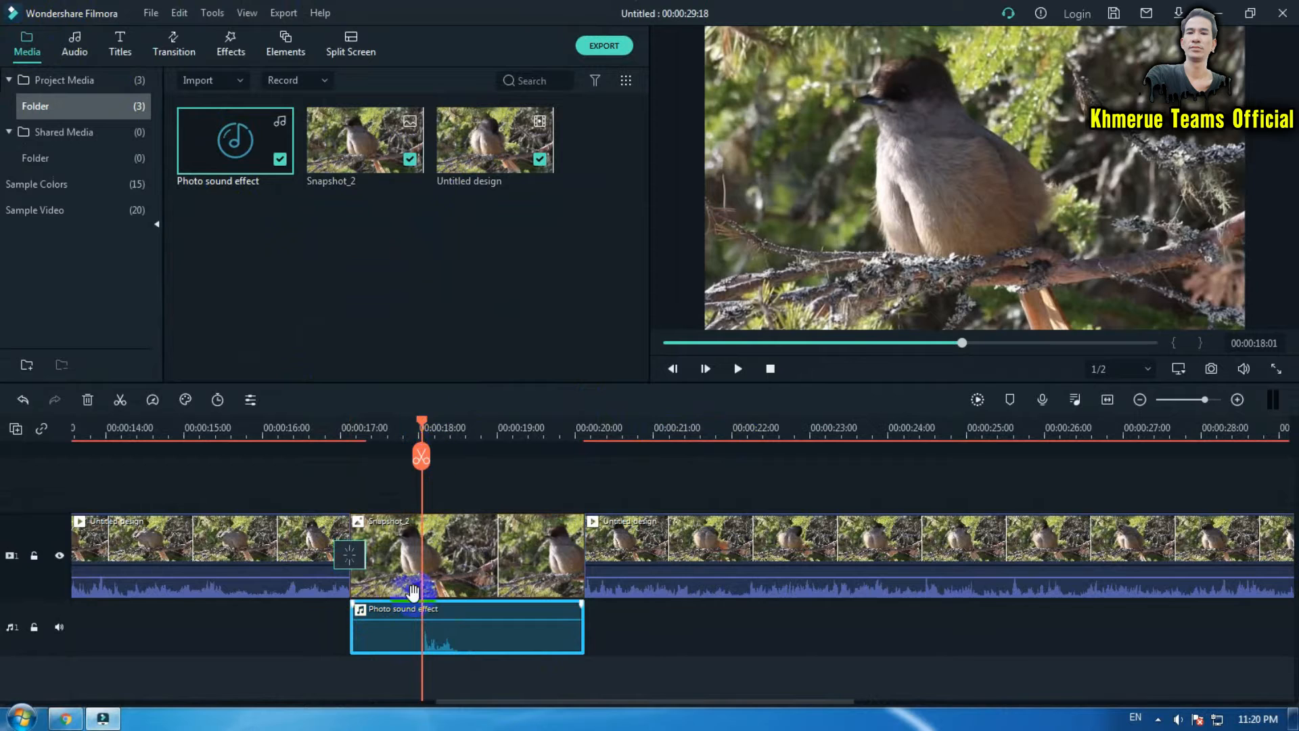
{"action": "left_click", "coordinate": [401, 633]}
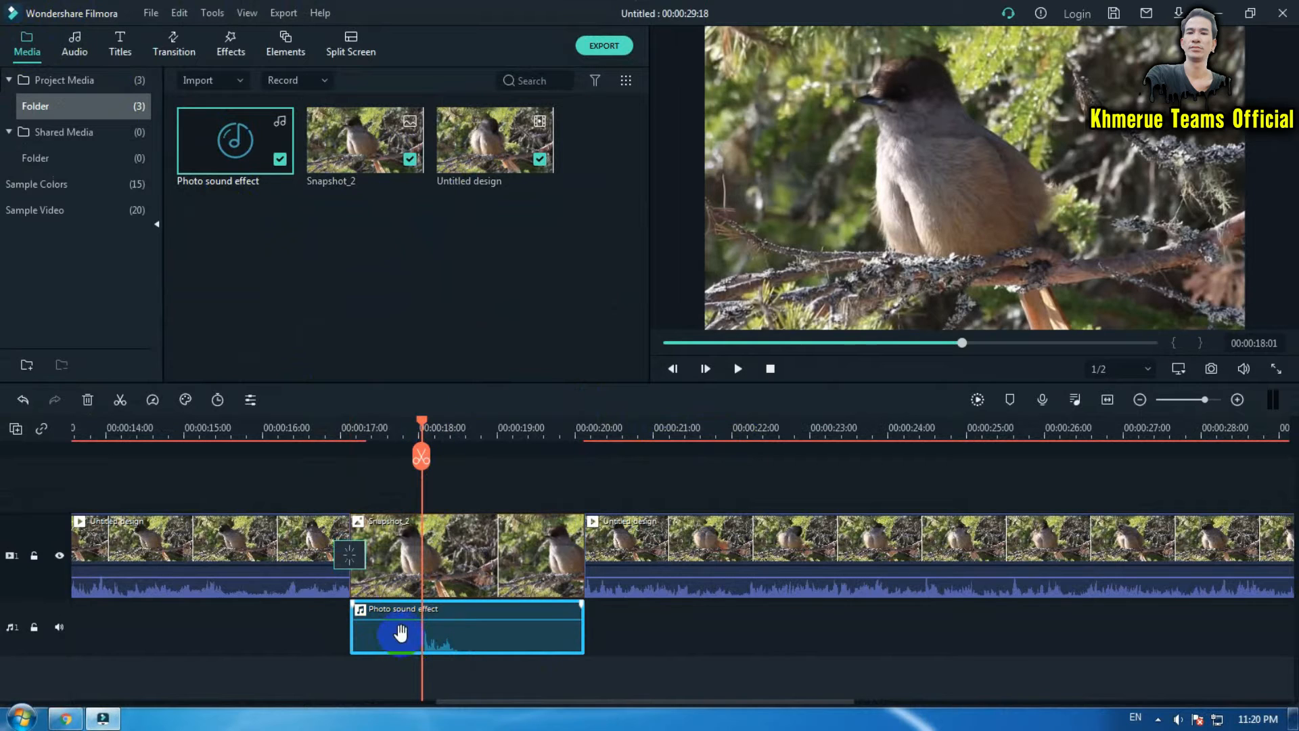
{"action": "left_click", "coordinate": [426, 462]}
{"action": "left_click", "coordinate": [385, 649]}
{"action": "key", "text": "Delete"}
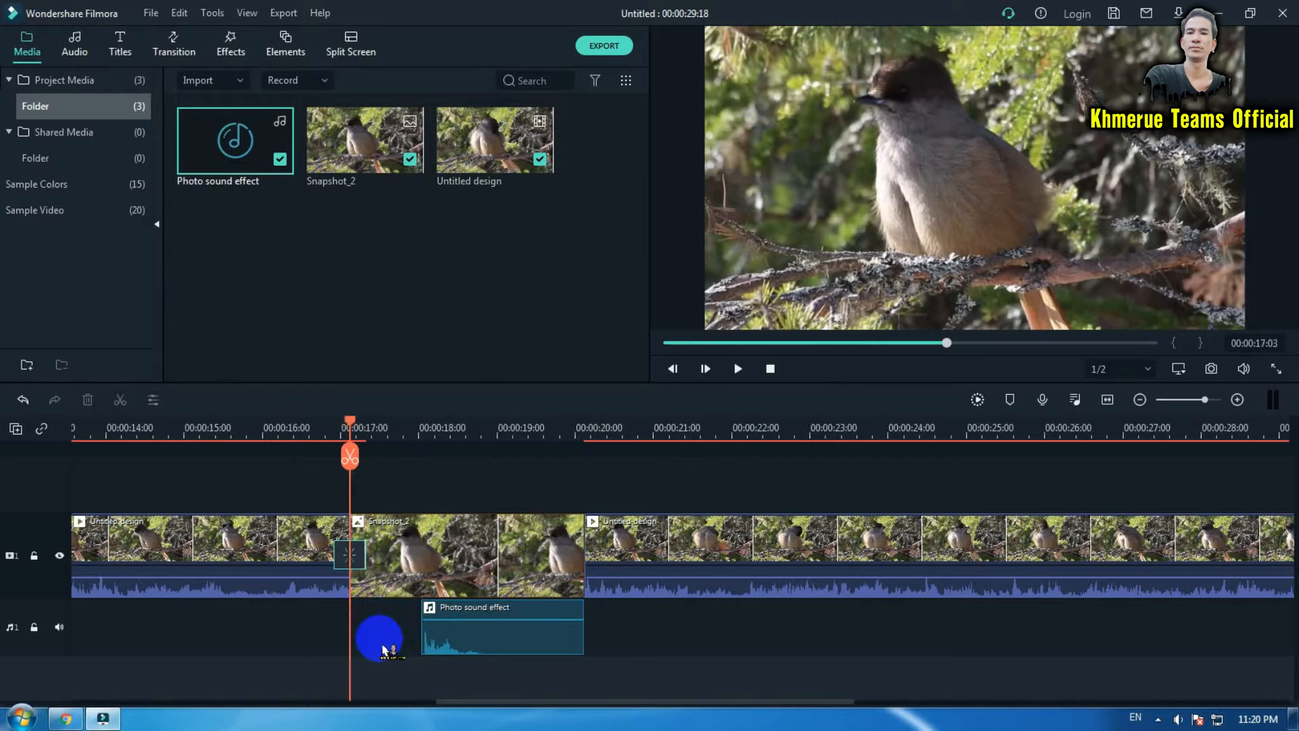
- Split the sound effect at 00:00:18:20 and delete its trailing part
{"action": "left_click", "coordinate": [481, 435]}
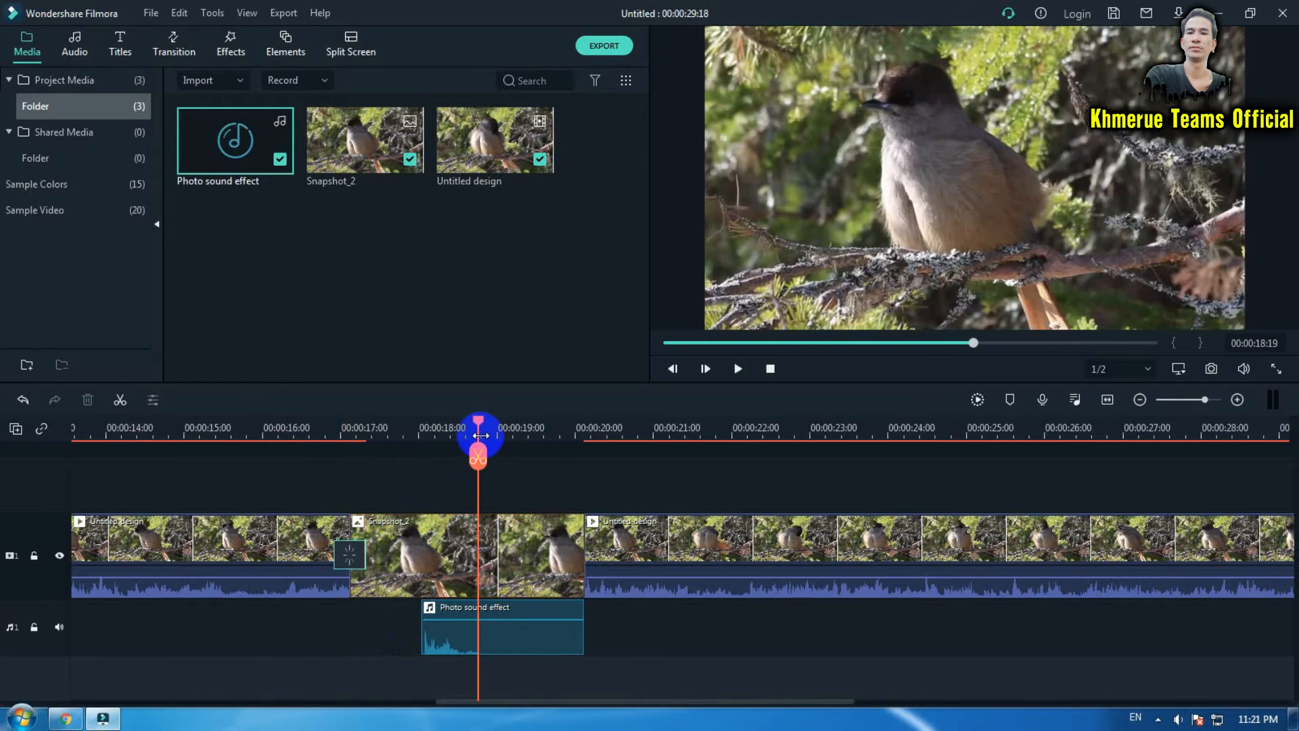
{"action": "left_click", "coordinate": [494, 636]}
{"action": "left_click", "coordinate": [481, 459]}
{"action": "left_click", "coordinate": [523, 638]}
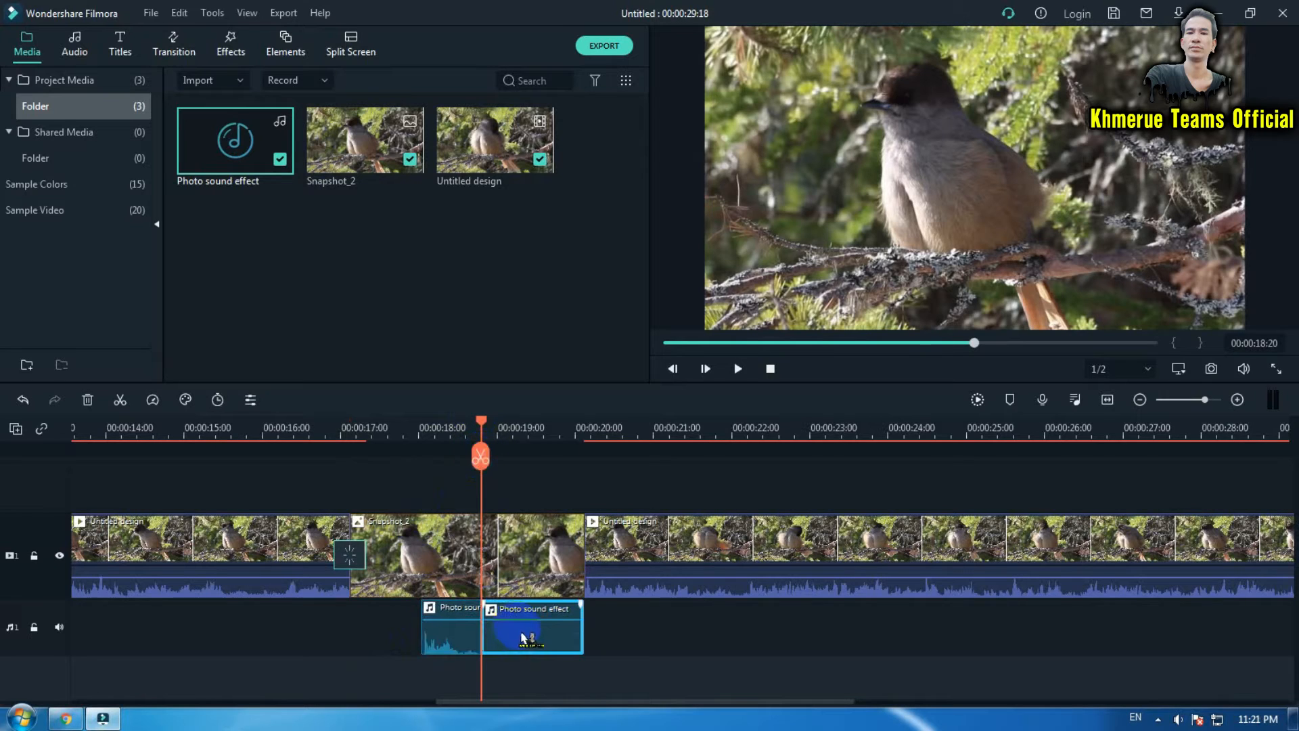
{"action": "key", "text": "Delete"}
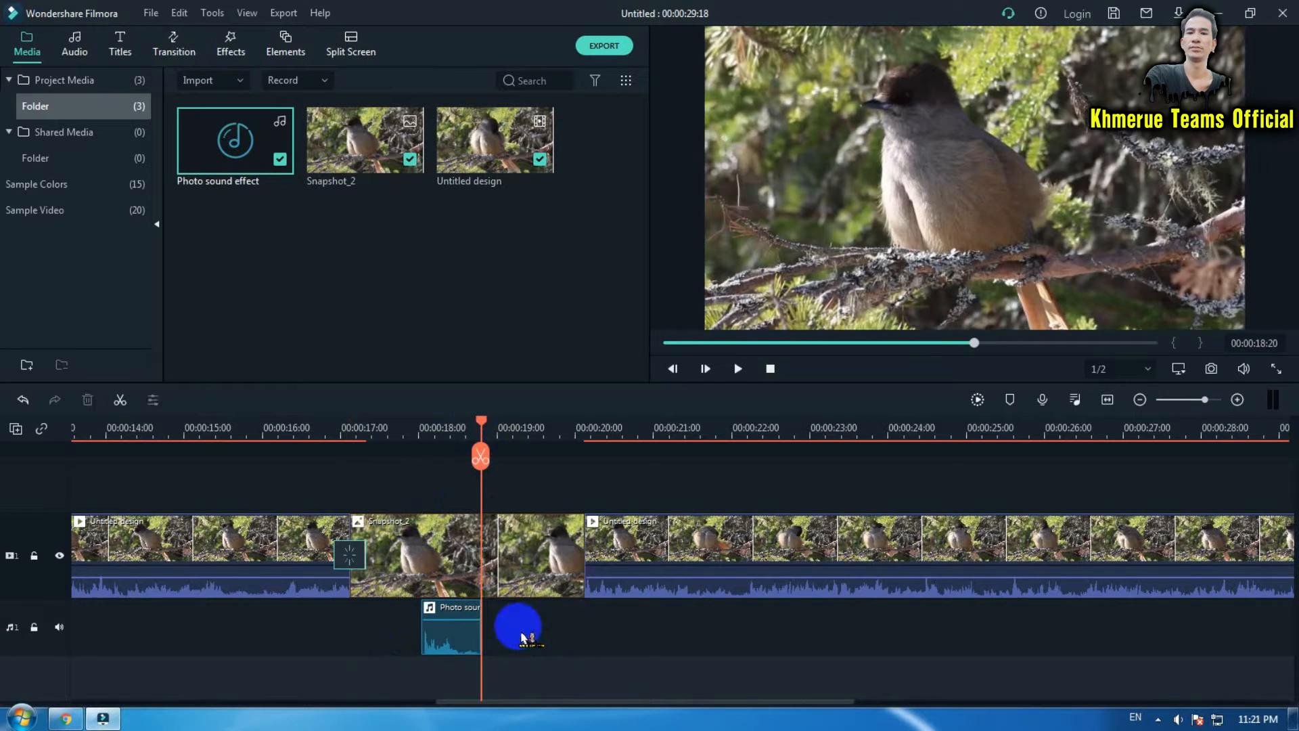
- Move the remaining sound effect clip left to start near 00:00:16:21 and trim its end shorter
{"action": "left_click_drag", "start_coordinate": [450, 613], "coordinate": [362, 606]}
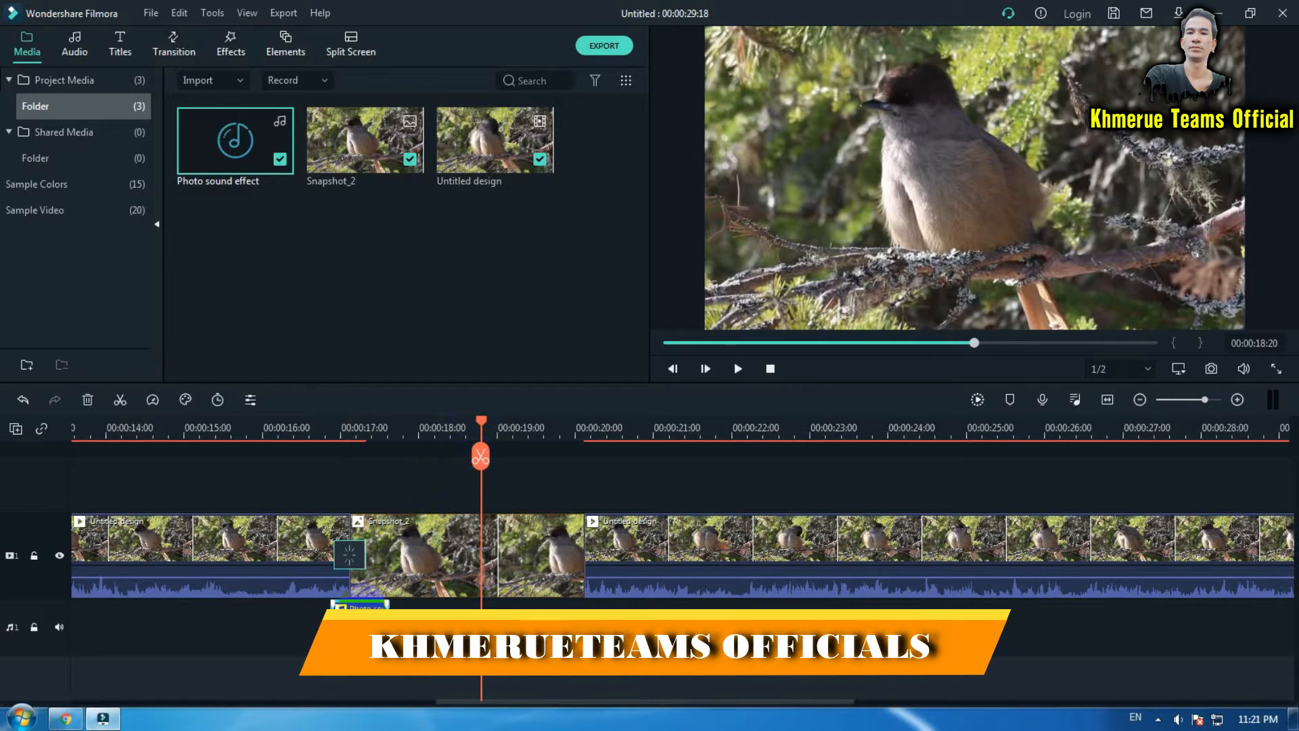
{"action": "left_click", "coordinate": [328, 435]}
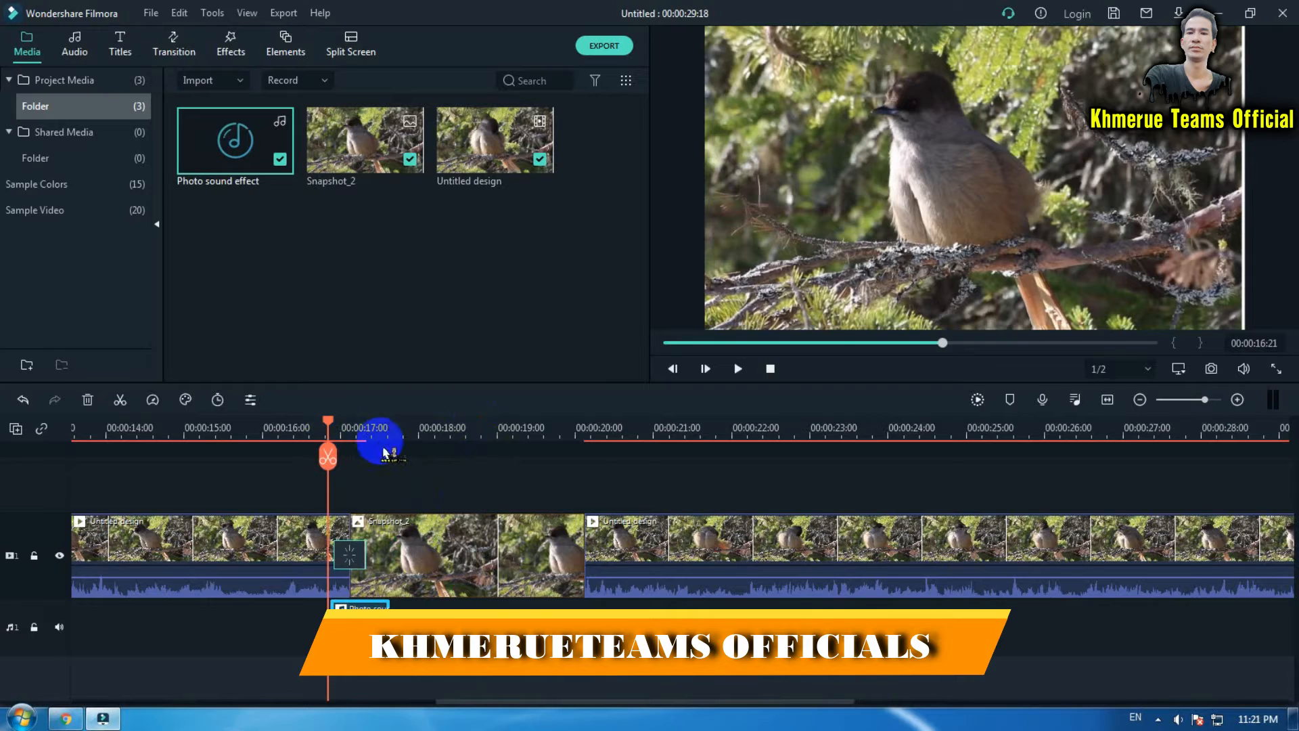
{"action": "left_click", "coordinate": [380, 602]}
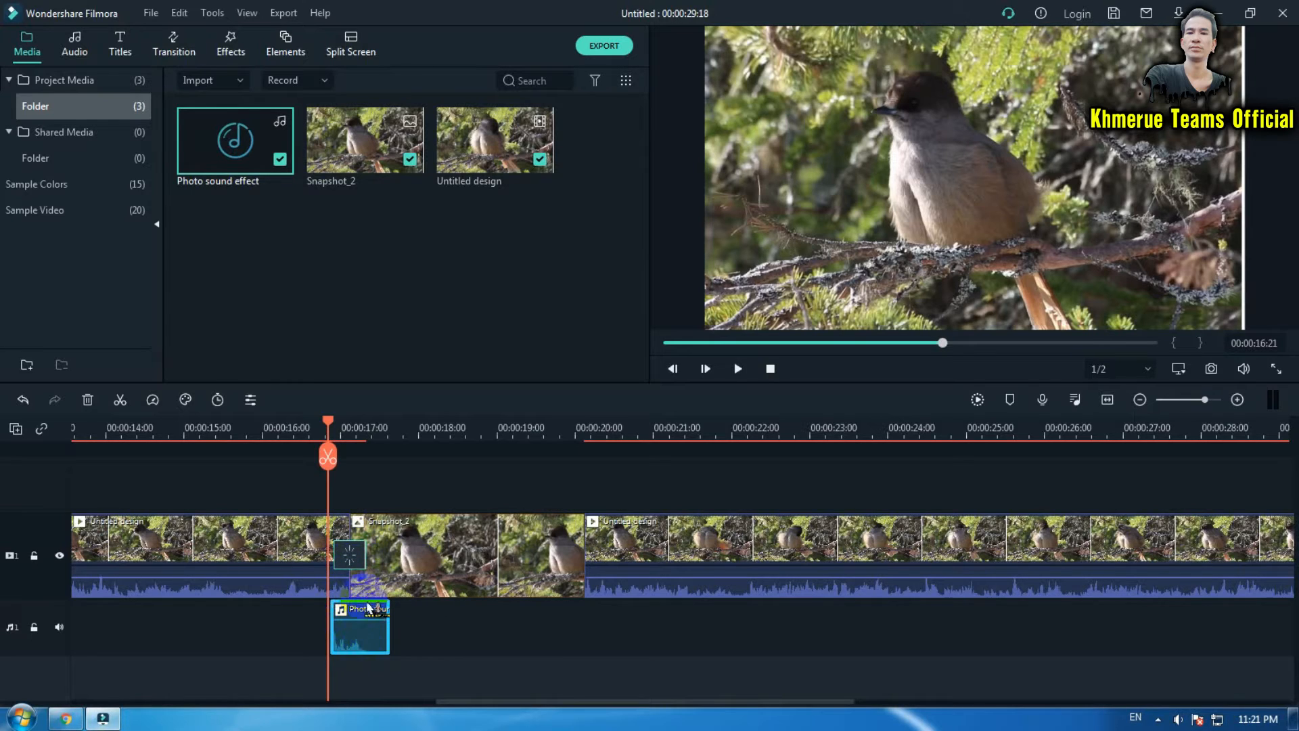
{"action": "left_click_drag", "start_coordinate": [391, 632], "coordinate": [356, 617]}
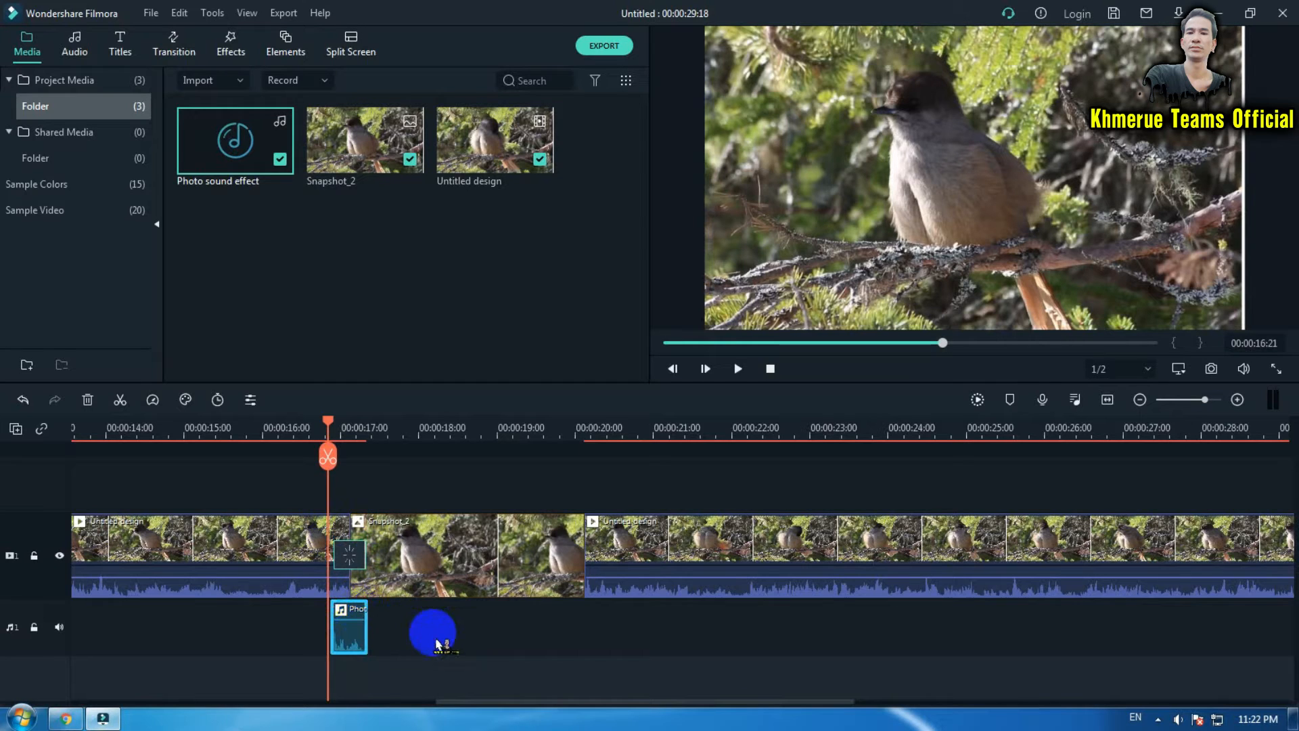
- Shift the sound effect clip right so it begins at about 00:00:16:23, aligned with the Flash transition
{"action": "left_click", "coordinate": [298, 644]}
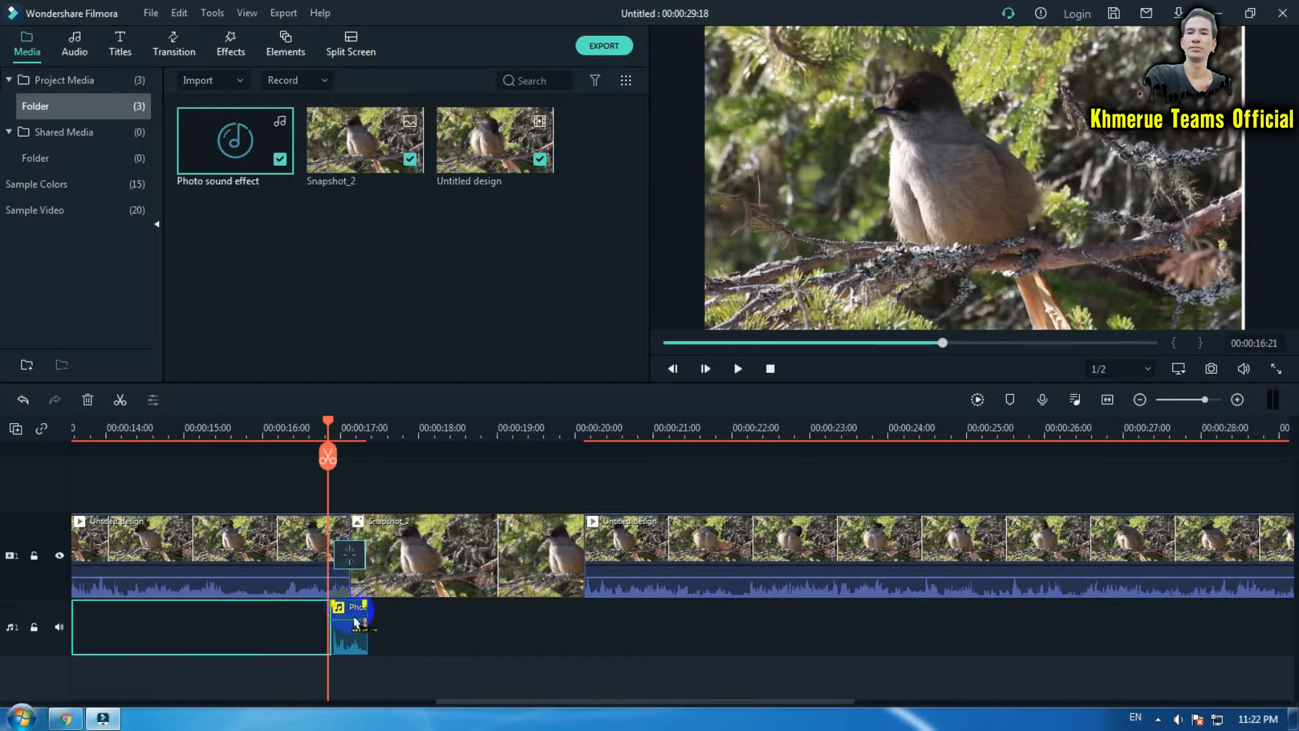
{"action": "mouse_move", "coordinate": [348, 615]}
{"action": "left_mouse_down"}
{"action": "mouse_move", "coordinate": [383, 615]}
{"action": "mouse_move", "coordinate": [357, 617]}
{"action": "left_mouse_up"}
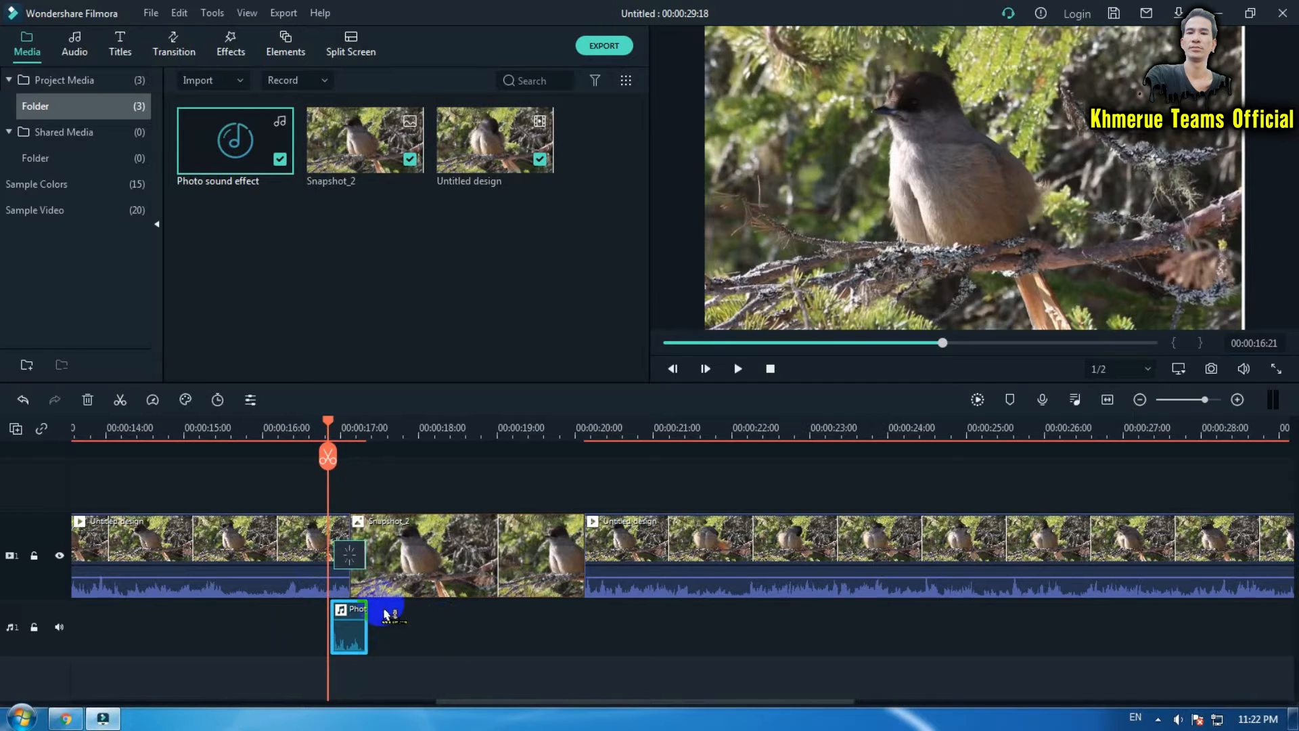
{"action": "left_click", "coordinate": [421, 617]}
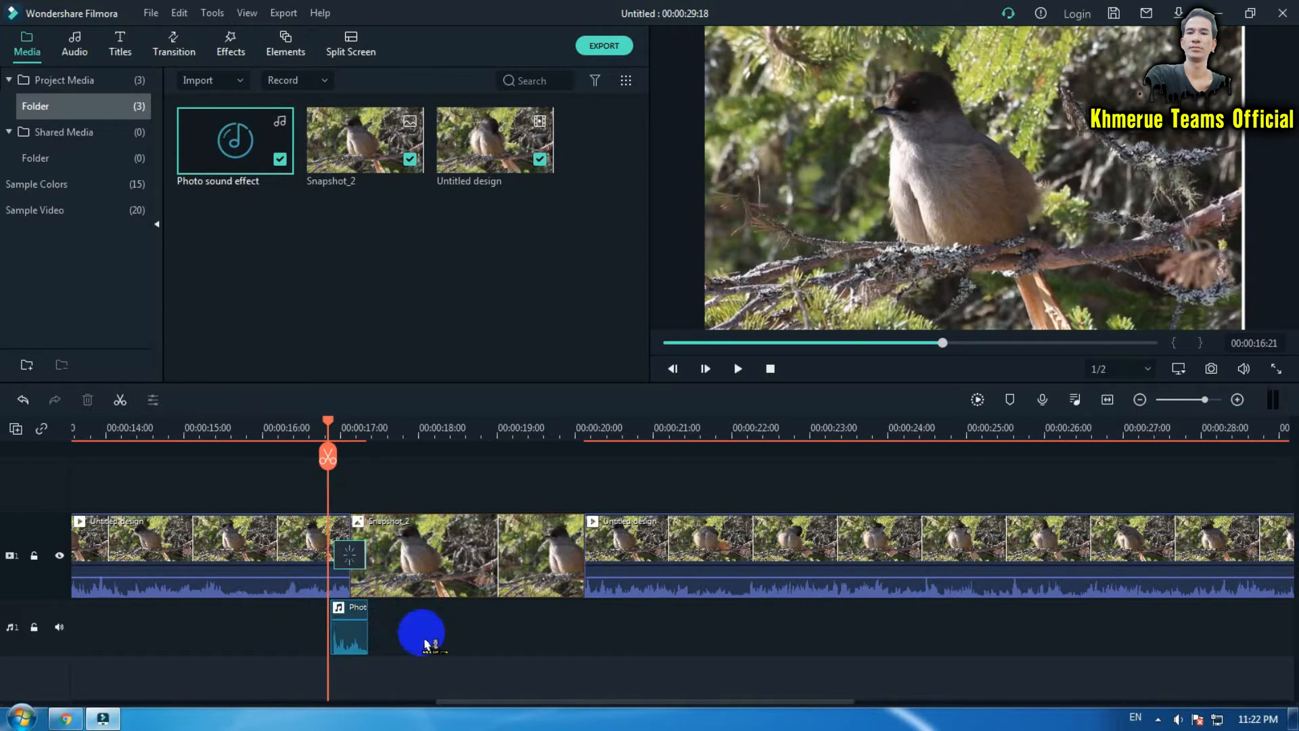
{"action": "left_click_drag", "start_coordinate": [400, 429], "coordinate": [833, 437]}
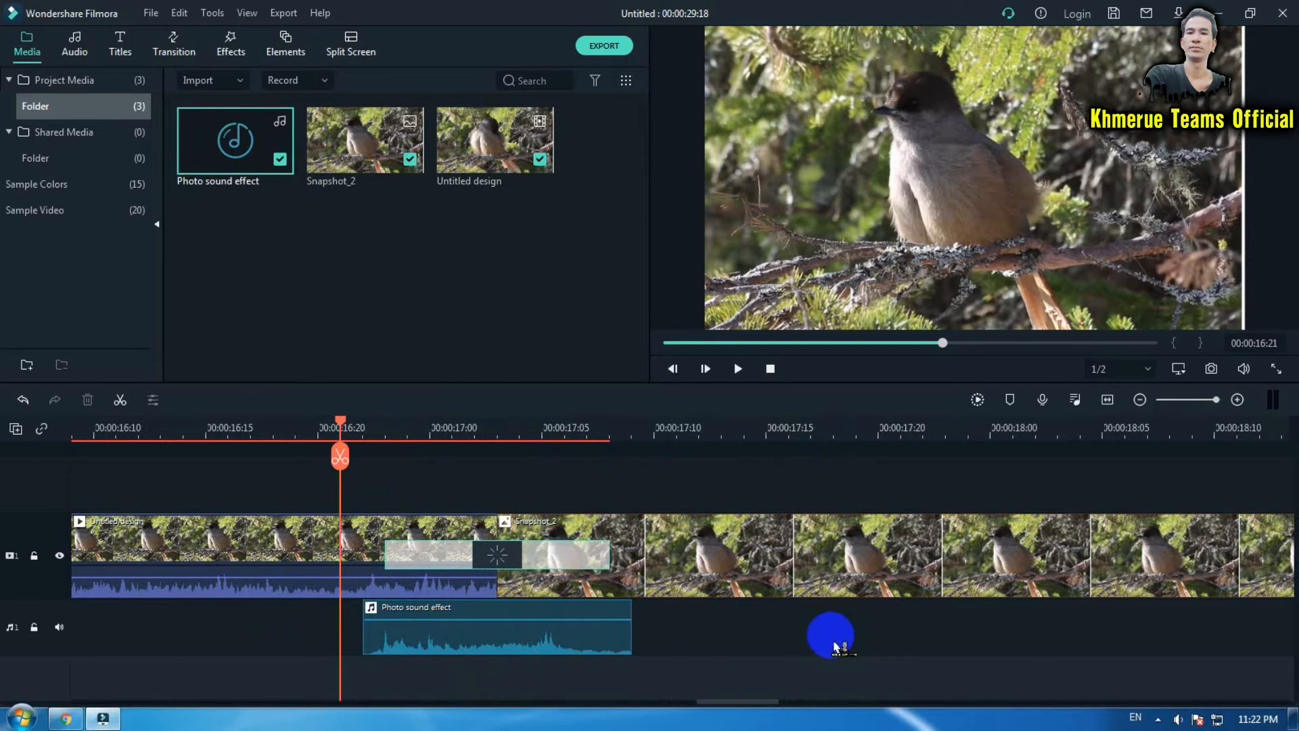
{"action": "left_click_drag", "start_coordinate": [458, 621], "coordinate": [486, 616]}
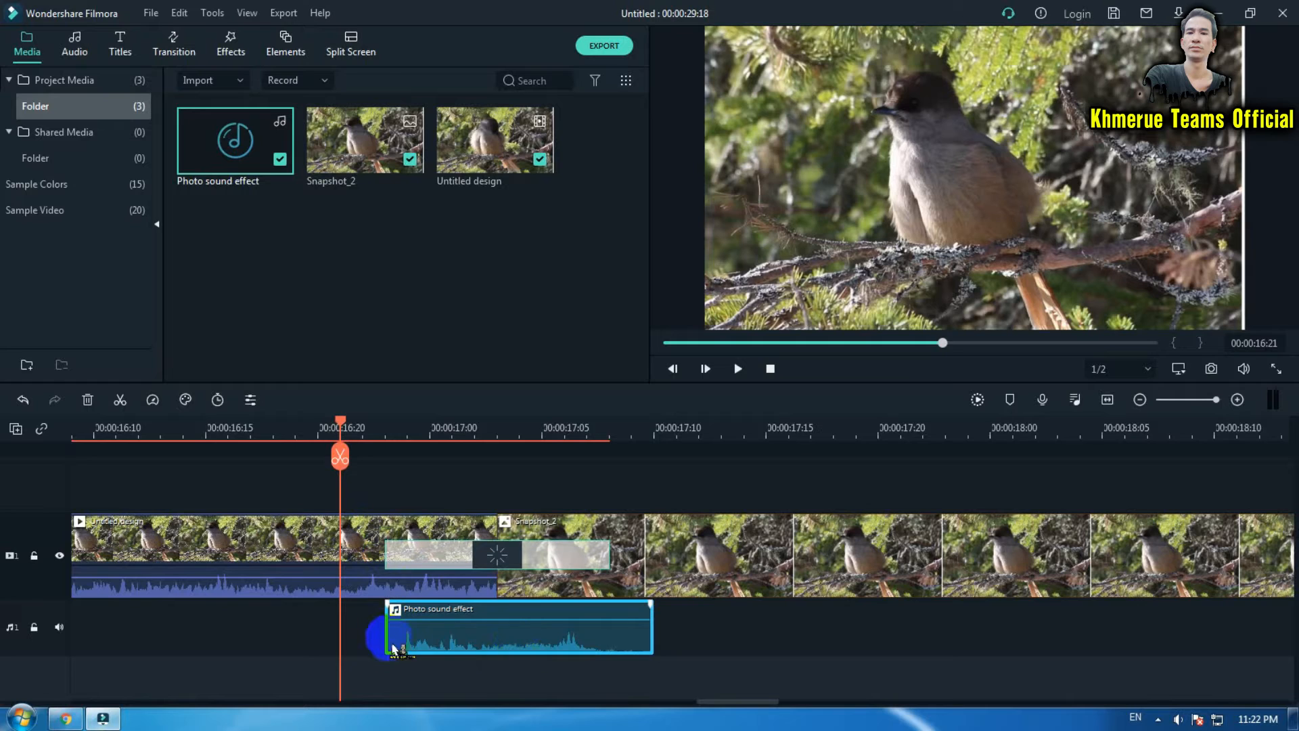
{"action": "left_click", "coordinate": [388, 433]}
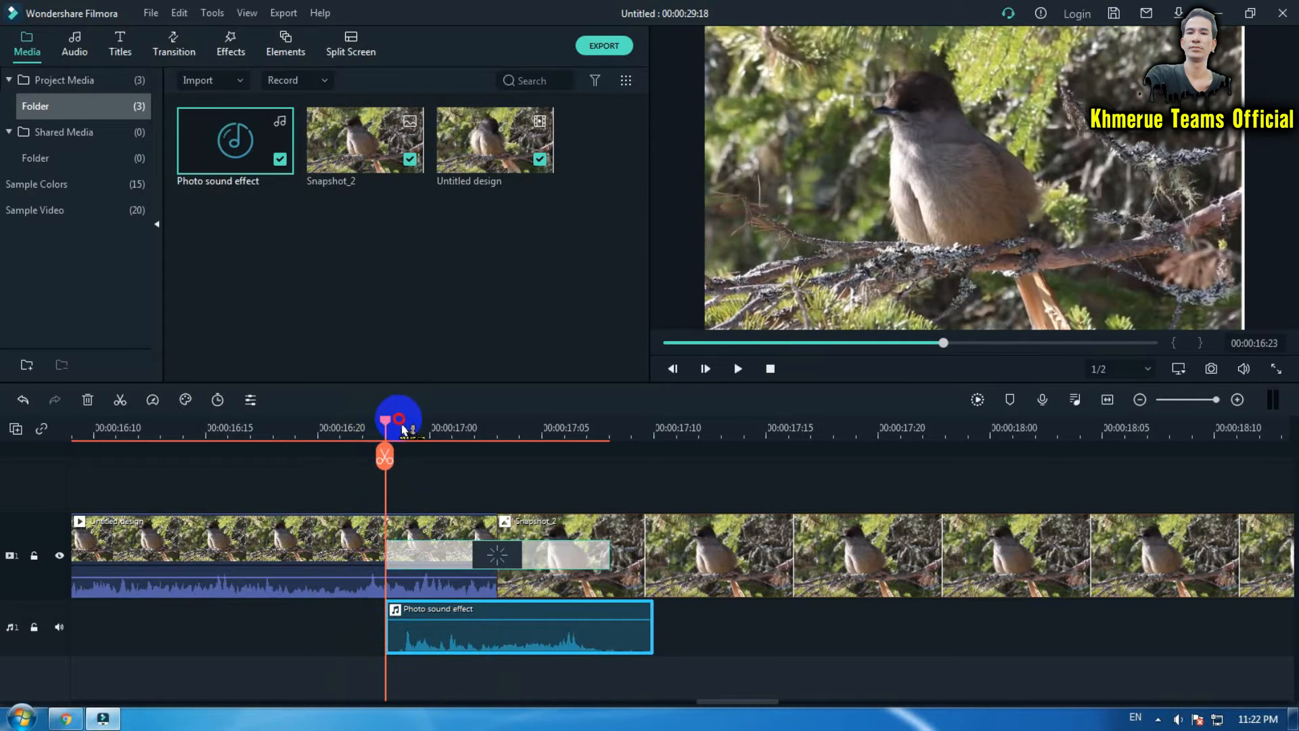
{"action": "left_click", "coordinate": [399, 629]}
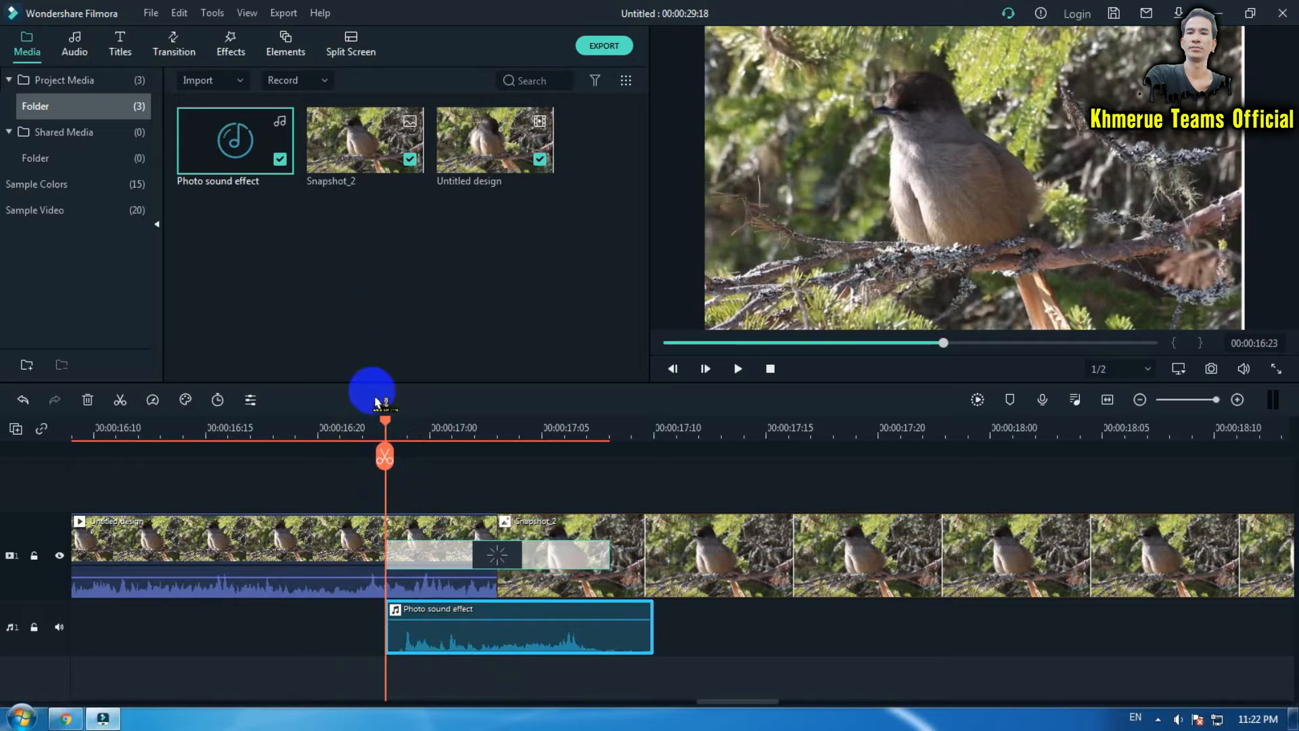
- Preview the freeze frame on the timeline and open the snapshot clip's properties before closing them
{"action": "left_click_drag", "start_coordinate": [386, 424], "coordinate": [417, 430]}
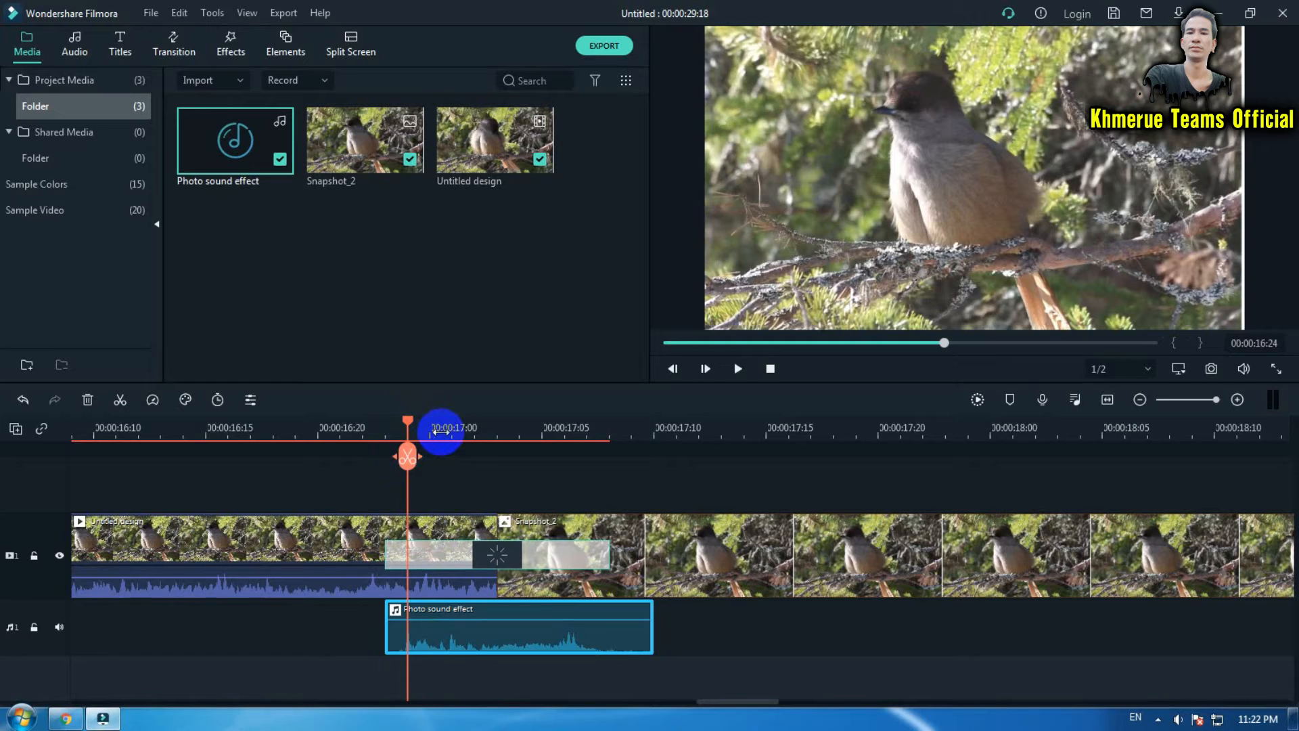
{"action": "left_click_drag", "start_coordinate": [750, 431], "coordinate": [699, 522]}
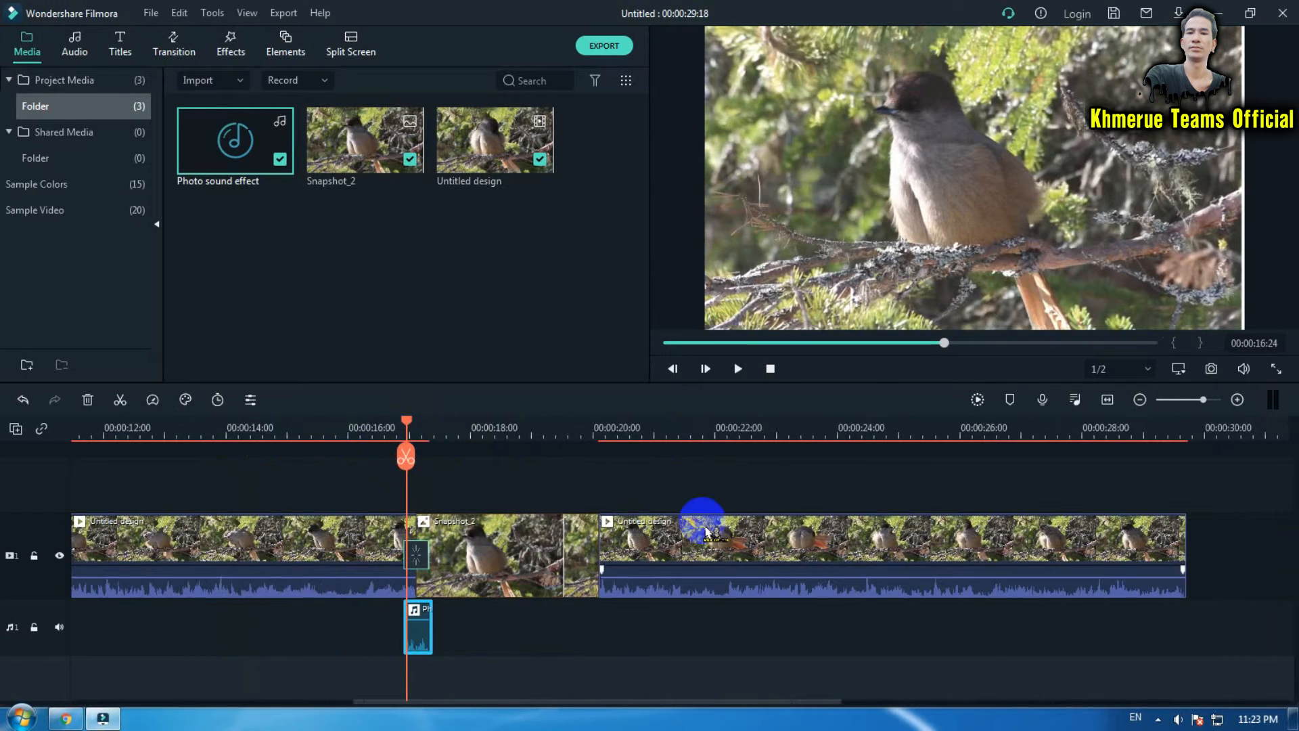
{"action": "left_click", "coordinate": [504, 580]}
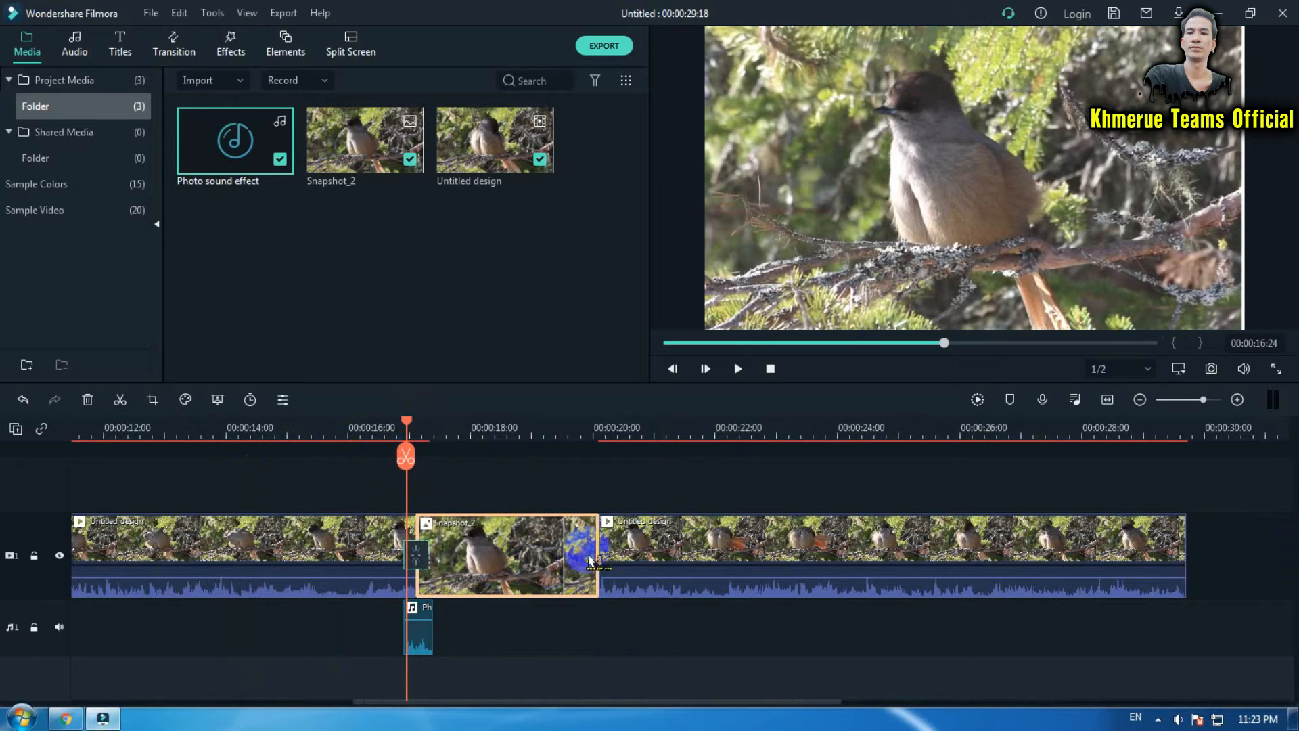
{"action": "double_click", "coordinate": [515, 572]}
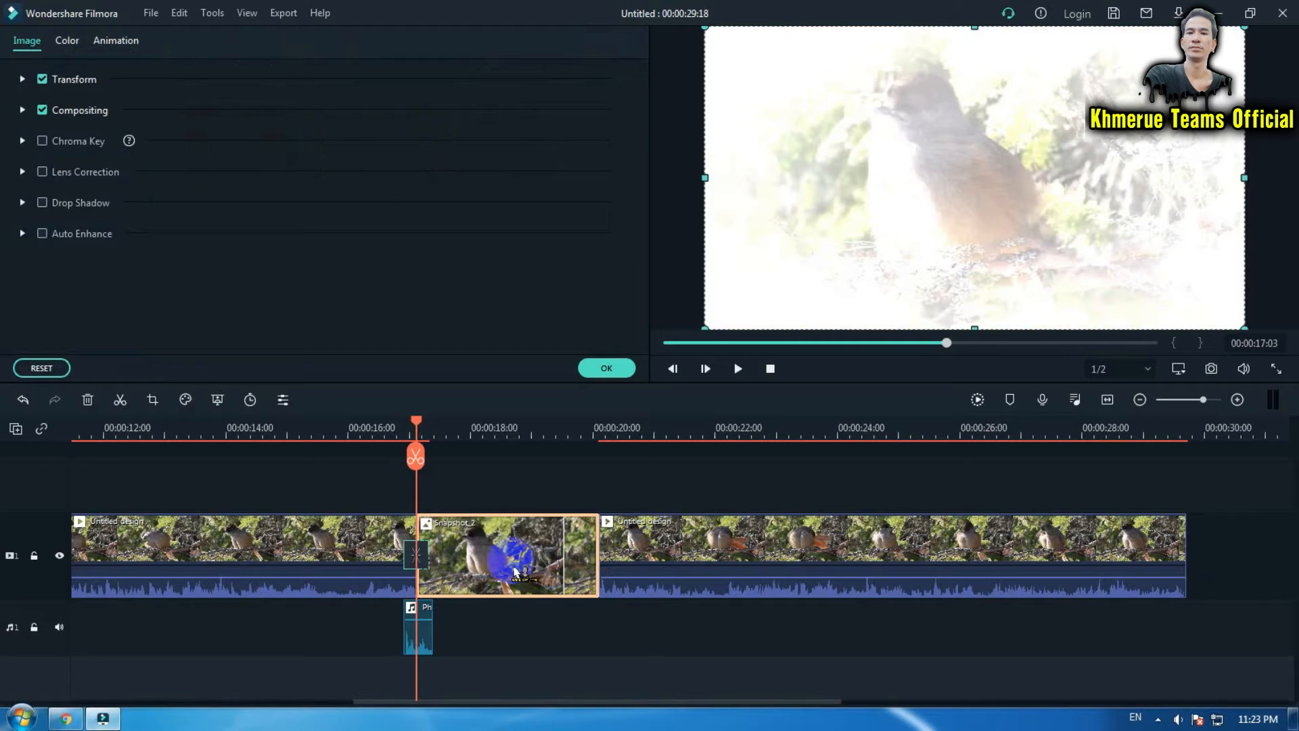
{"action": "left_click", "coordinate": [604, 368]}
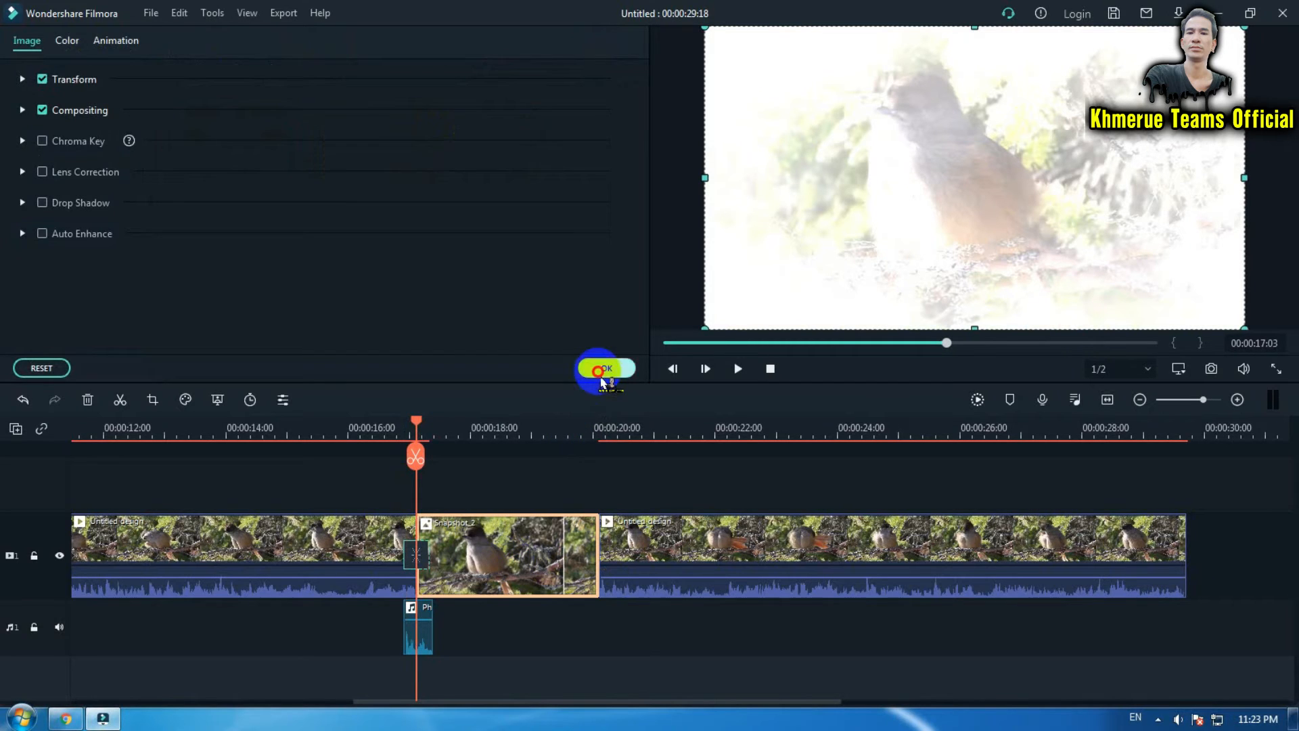
- Set the Snapshot_2 clip's duration to 00:00:03:00
{"action": "right_click", "coordinate": [517, 562]}
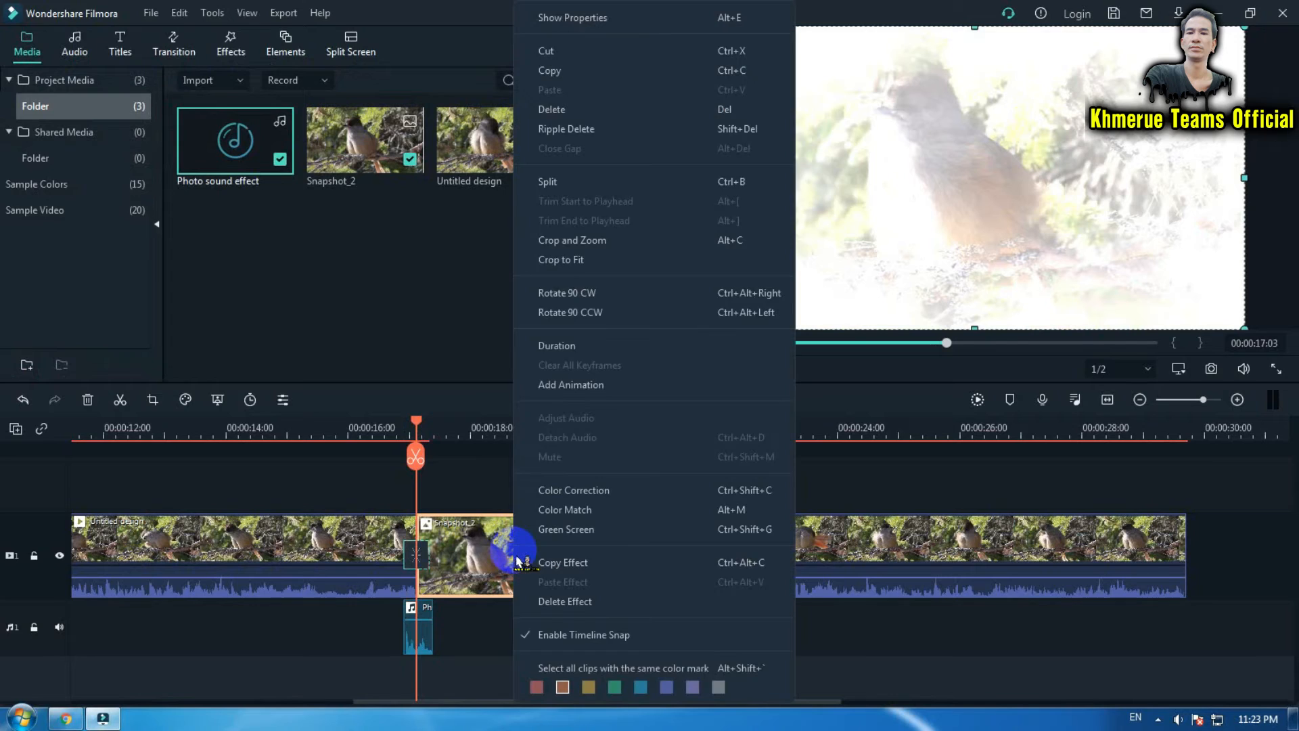
{"action": "left_click", "coordinate": [622, 346]}
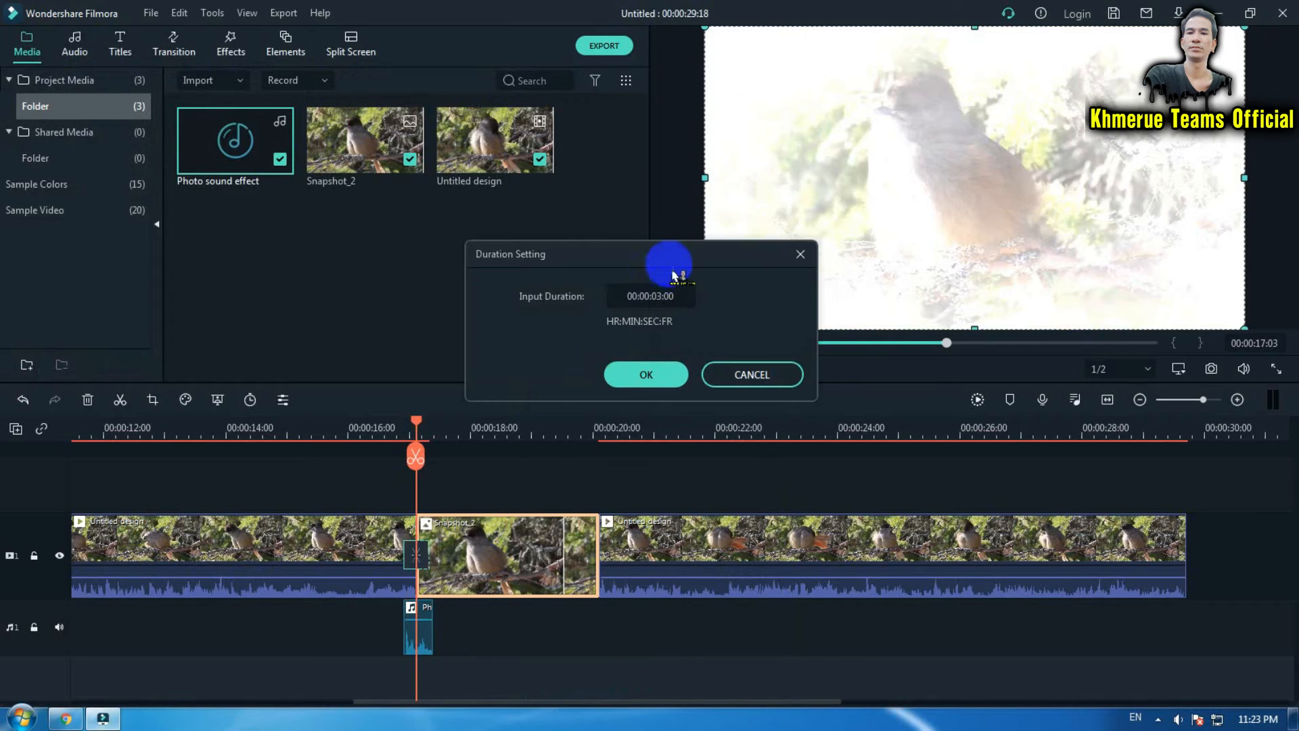
{"action": "left_click", "coordinate": [654, 297]}
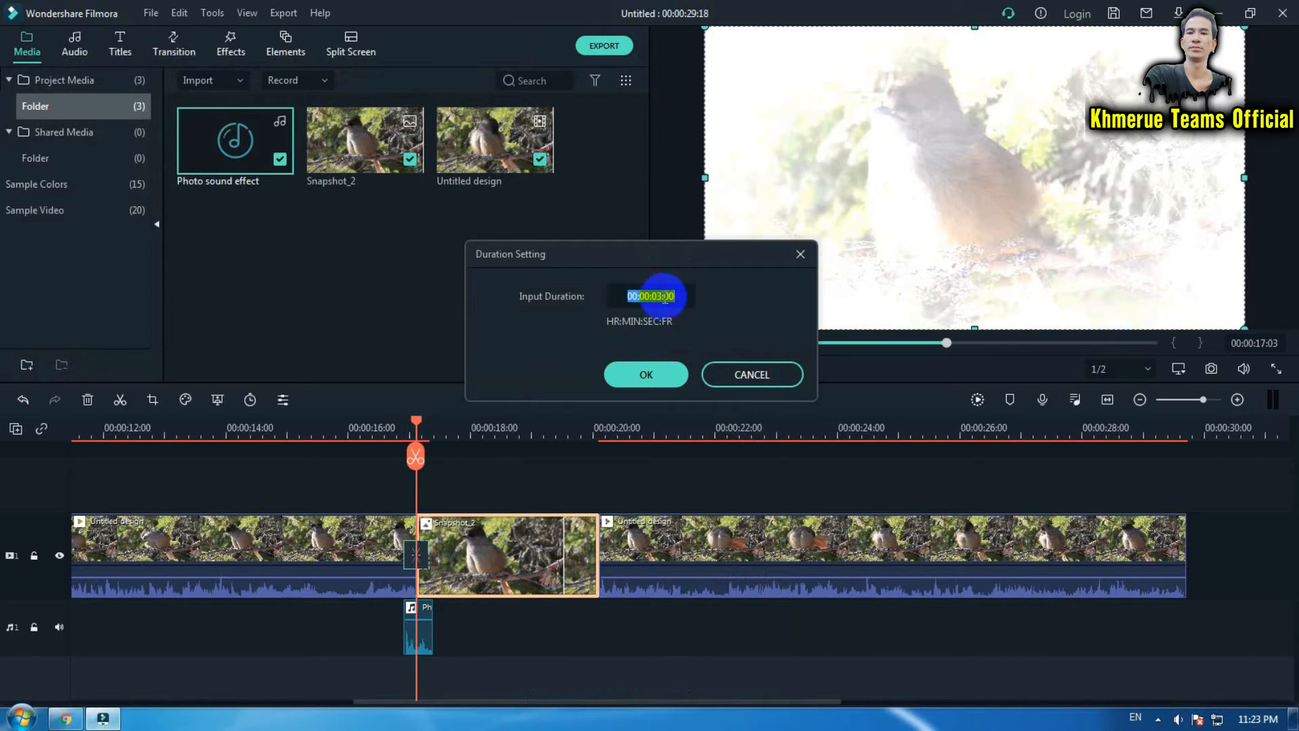
{"action": "left_click", "coordinate": [672, 382]}
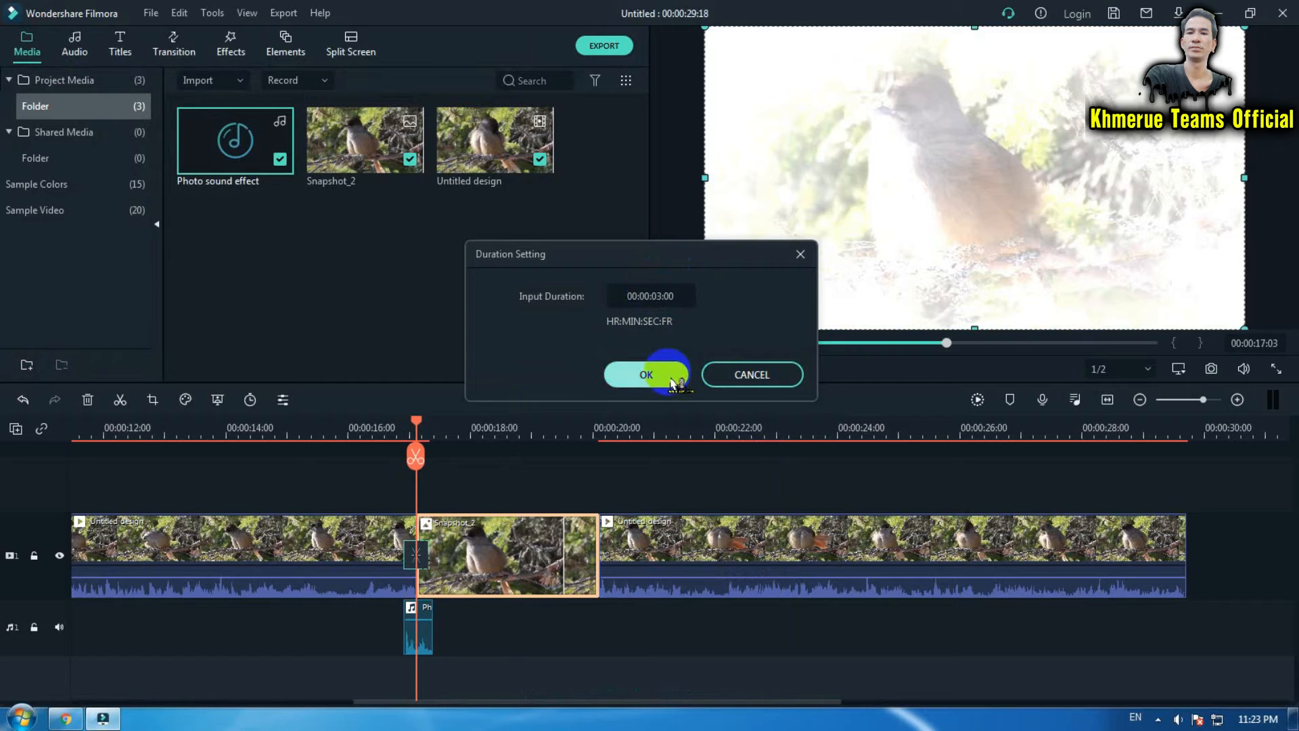
- Add a custom animation keyframe to the snapshot clip at its start, 00:00:17:04
{"action": "left_click", "coordinate": [465, 581]}
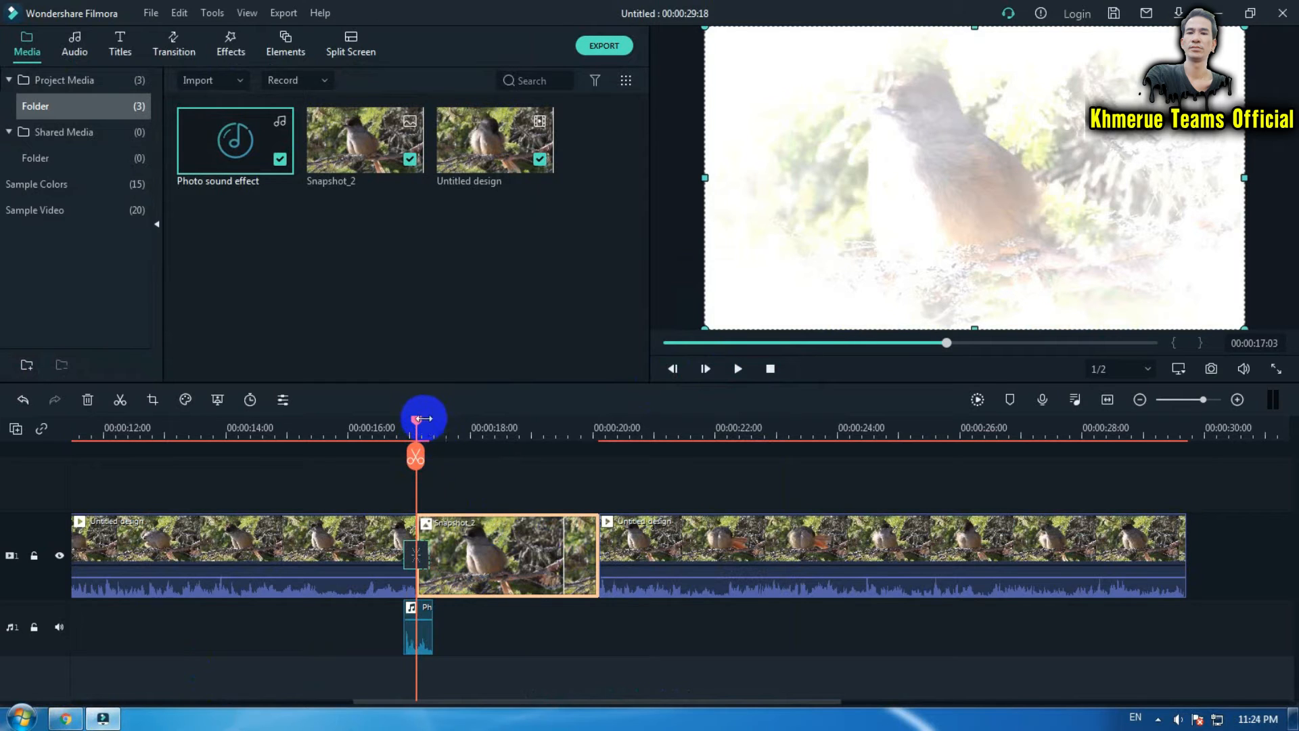
{"action": "mouse_move", "coordinate": [416, 418]}
{"action": "left_mouse_down"}
{"action": "mouse_move", "coordinate": [430, 418]}
{"action": "mouse_move", "coordinate": [420, 429]}
{"action": "left_mouse_up"}
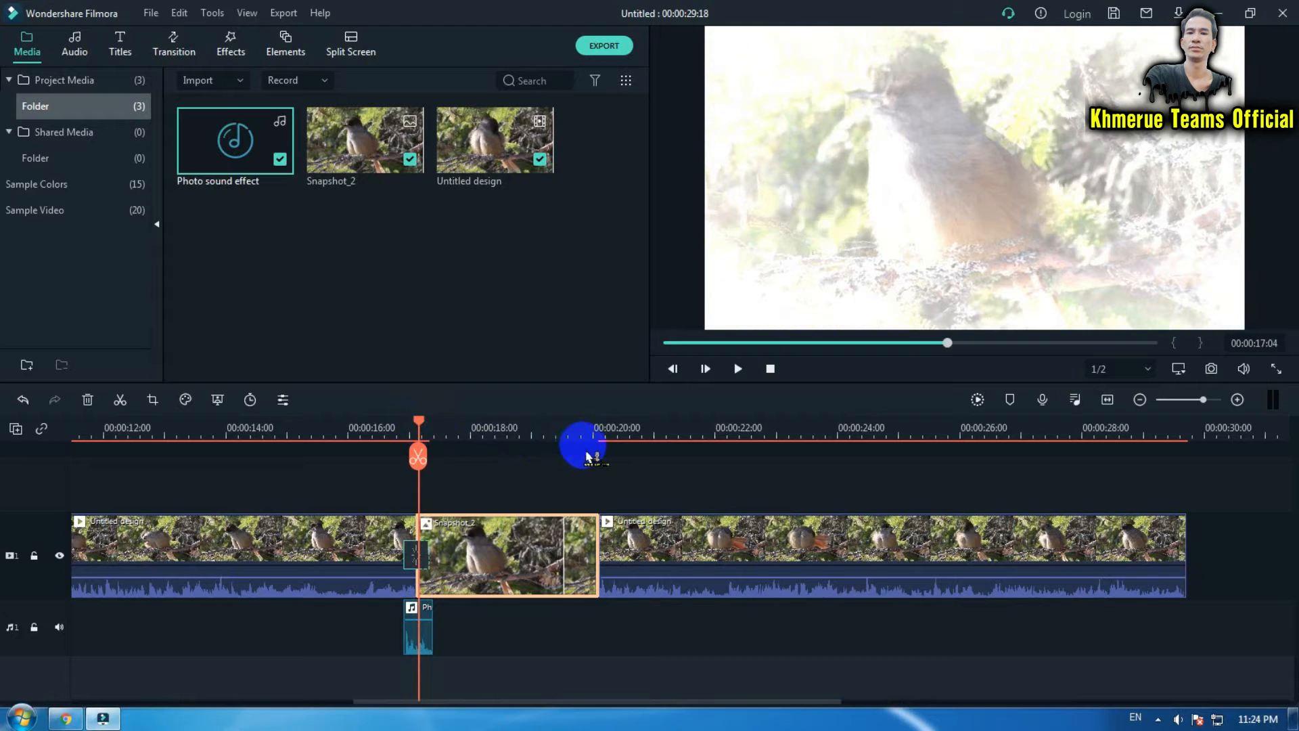
{"action": "double_click", "coordinate": [502, 567]}
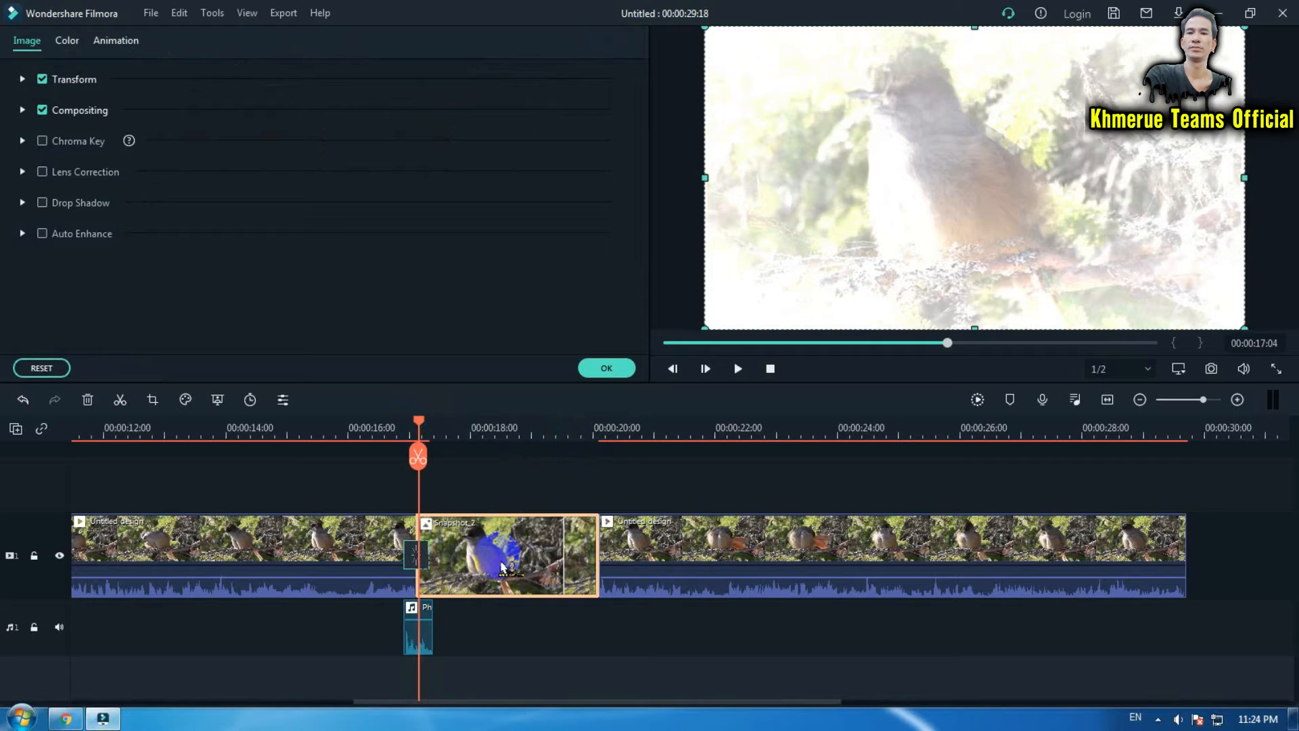
{"action": "left_click", "coordinate": [115, 42]}
{"action": "left_click", "coordinate": [76, 74]}
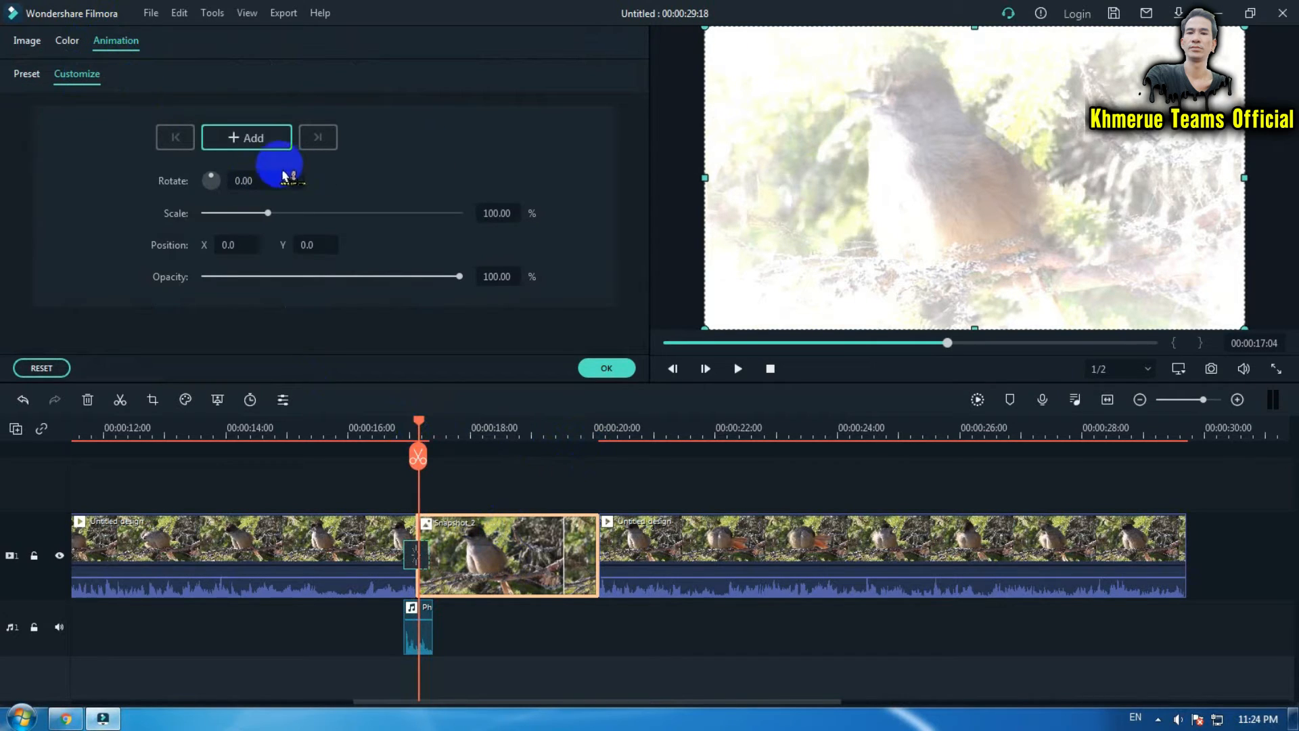
{"action": "left_click", "coordinate": [261, 141]}
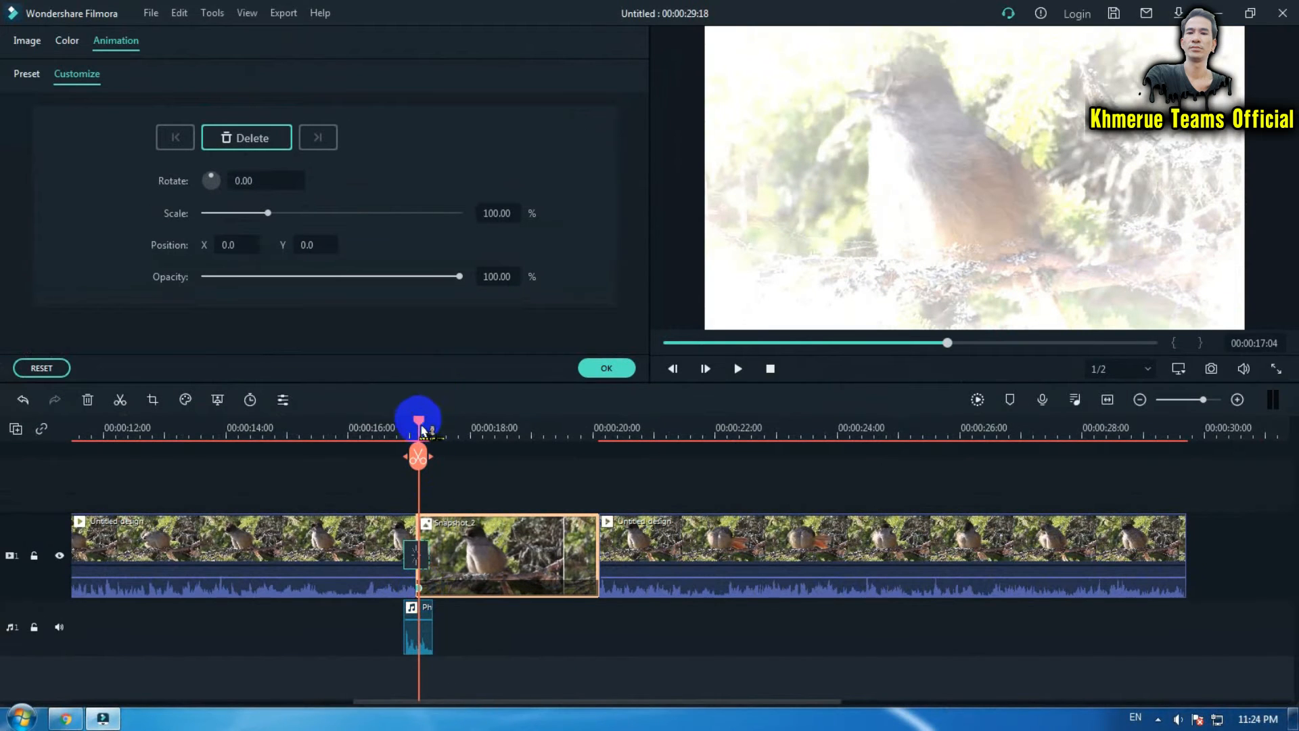
- Add a second keyframe at 00:00:19:01 and set its scale to 128.66%
{"action": "left_click_drag", "start_coordinate": [420, 422], "coordinate": [476, 439]}
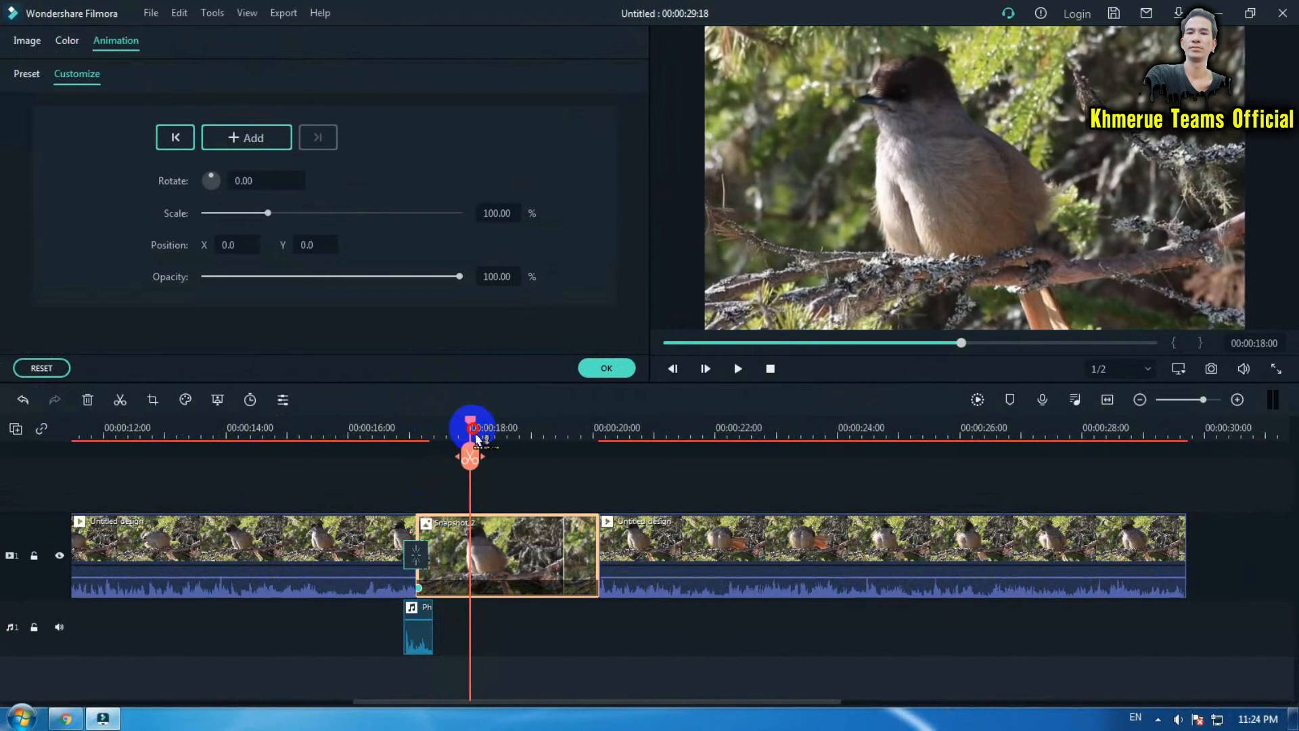
{"action": "left_click_drag", "start_coordinate": [477, 438], "coordinate": [464, 441]}
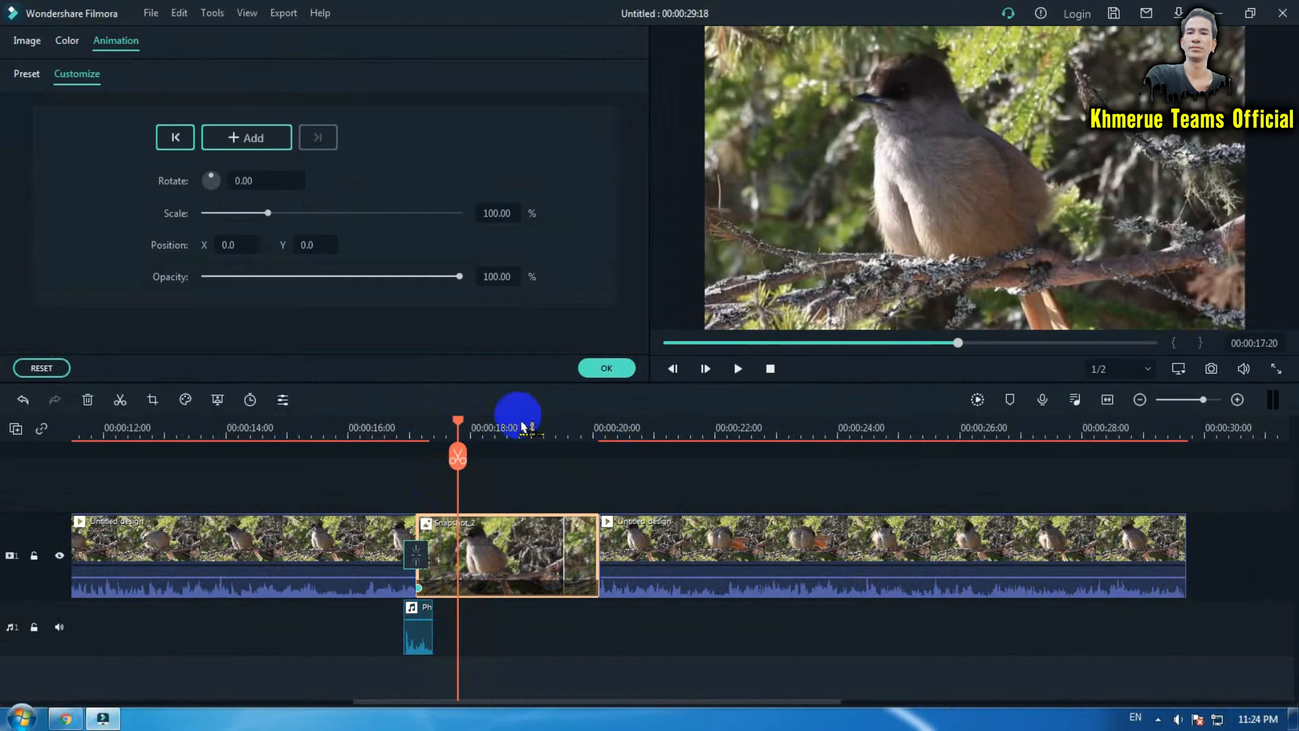
{"action": "left_click_drag", "start_coordinate": [458, 421], "coordinate": [480, 427]}
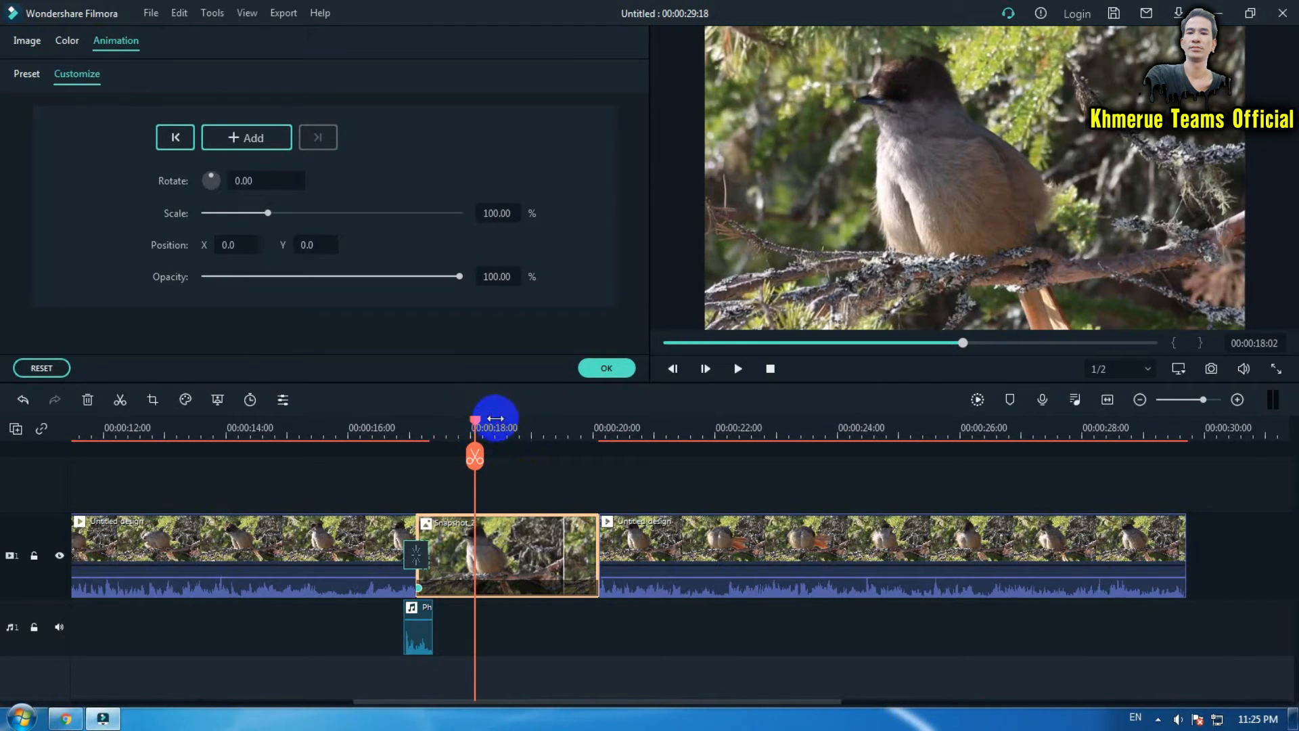
{"action": "left_click", "coordinate": [517, 436]}
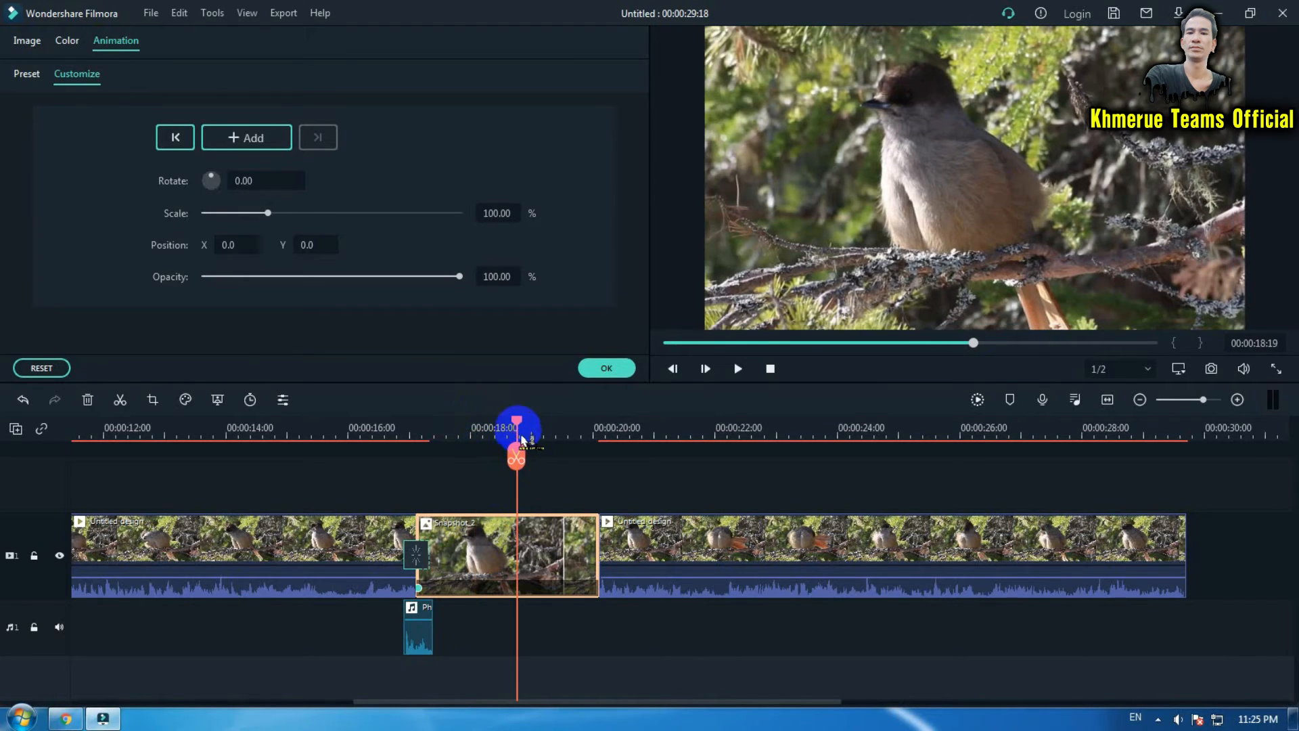
{"action": "mouse_move", "coordinate": [522, 438]}
{"action": "left_mouse_down"}
{"action": "mouse_move", "coordinate": [545, 432]}
{"action": "mouse_move", "coordinate": [534, 429]}
{"action": "left_mouse_up"}
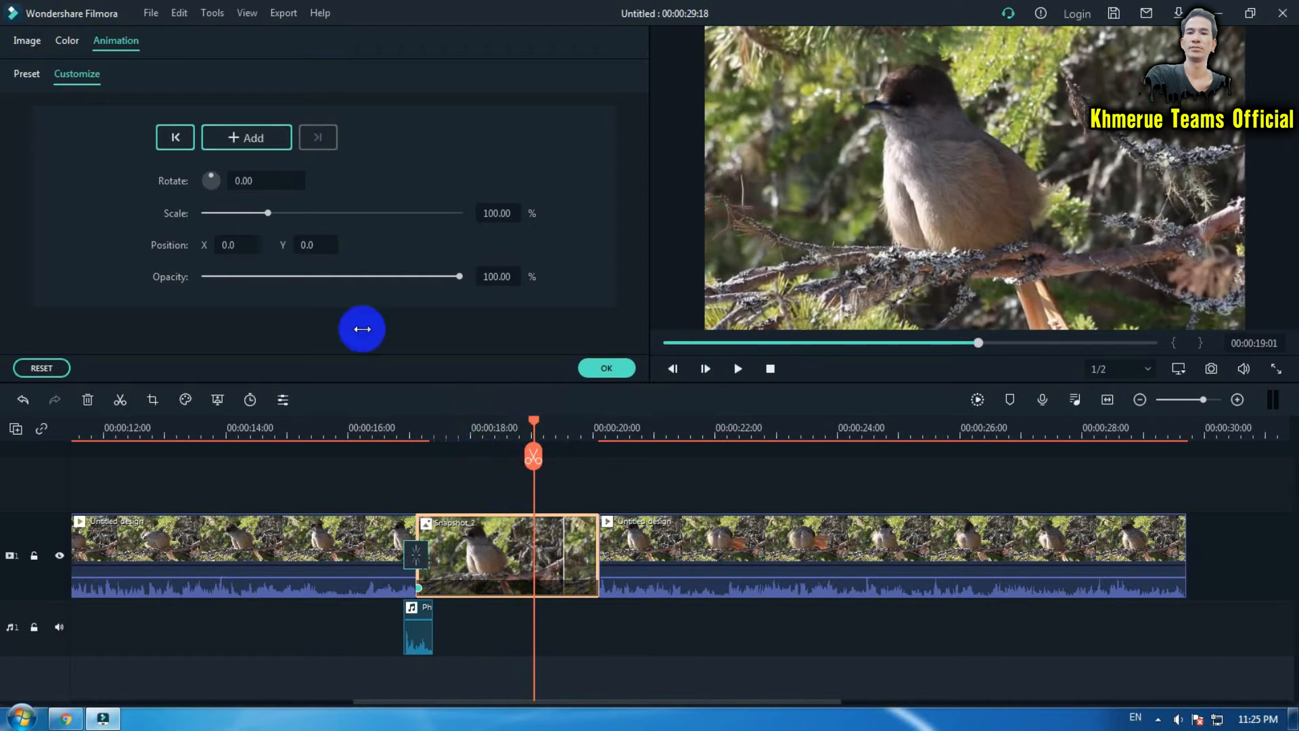
{"action": "left_click", "coordinate": [260, 140]}
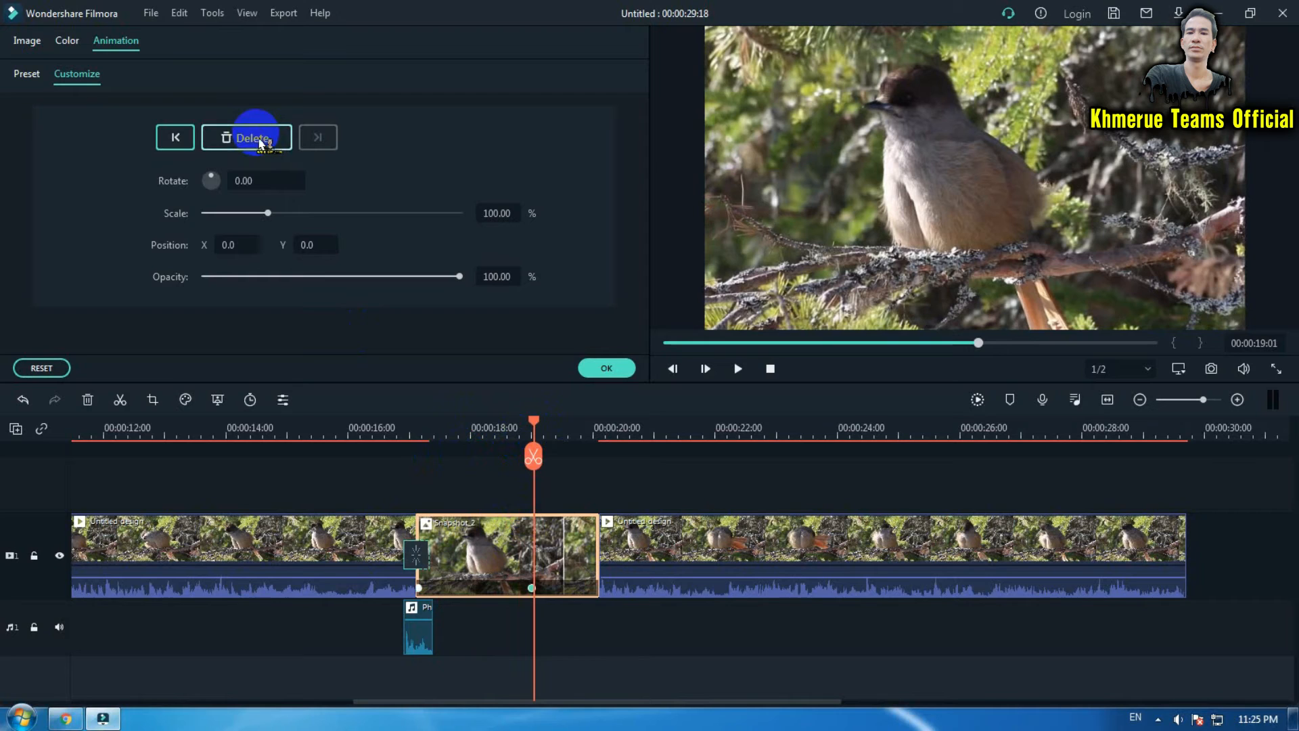
{"action": "left_click_drag", "start_coordinate": [272, 217], "coordinate": [289, 220]}
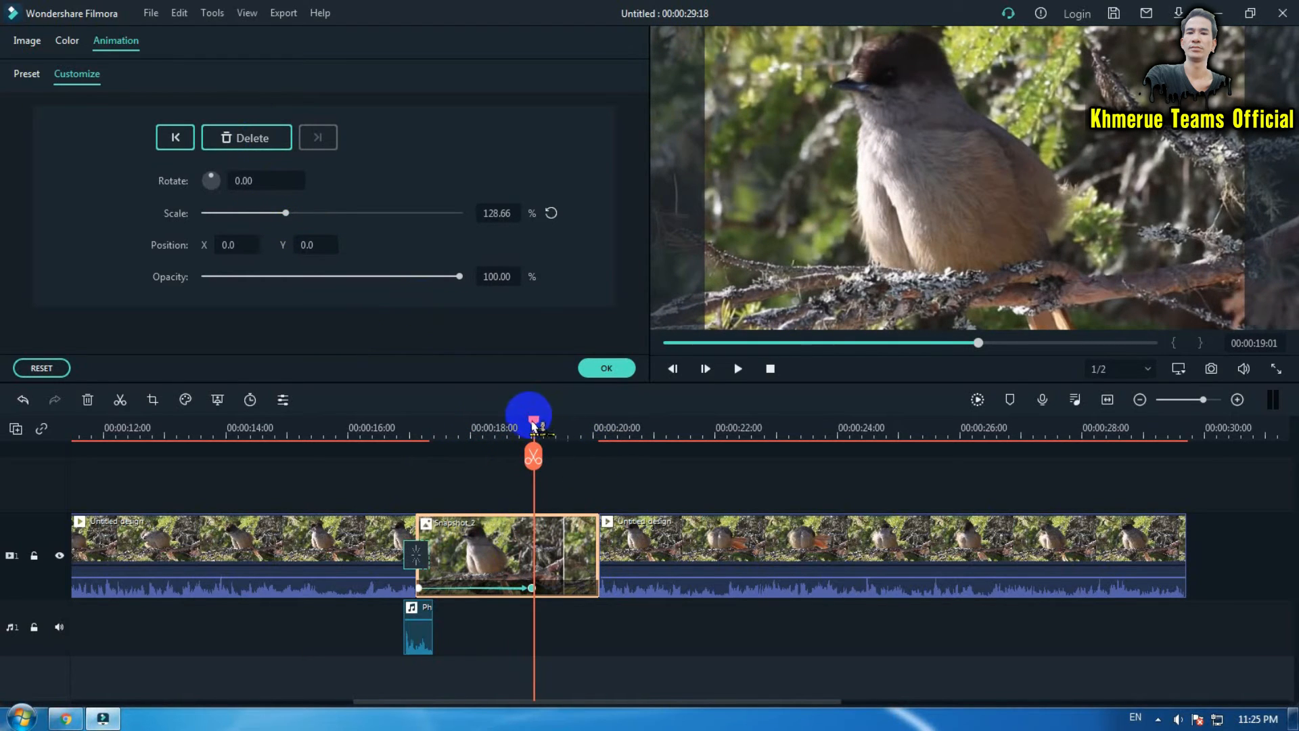
- Add a third keyframe at 00:00:19:22 with the scale reset to 100% and apply the animation
{"action": "left_click_drag", "start_coordinate": [533, 420], "coordinate": [590, 435]}
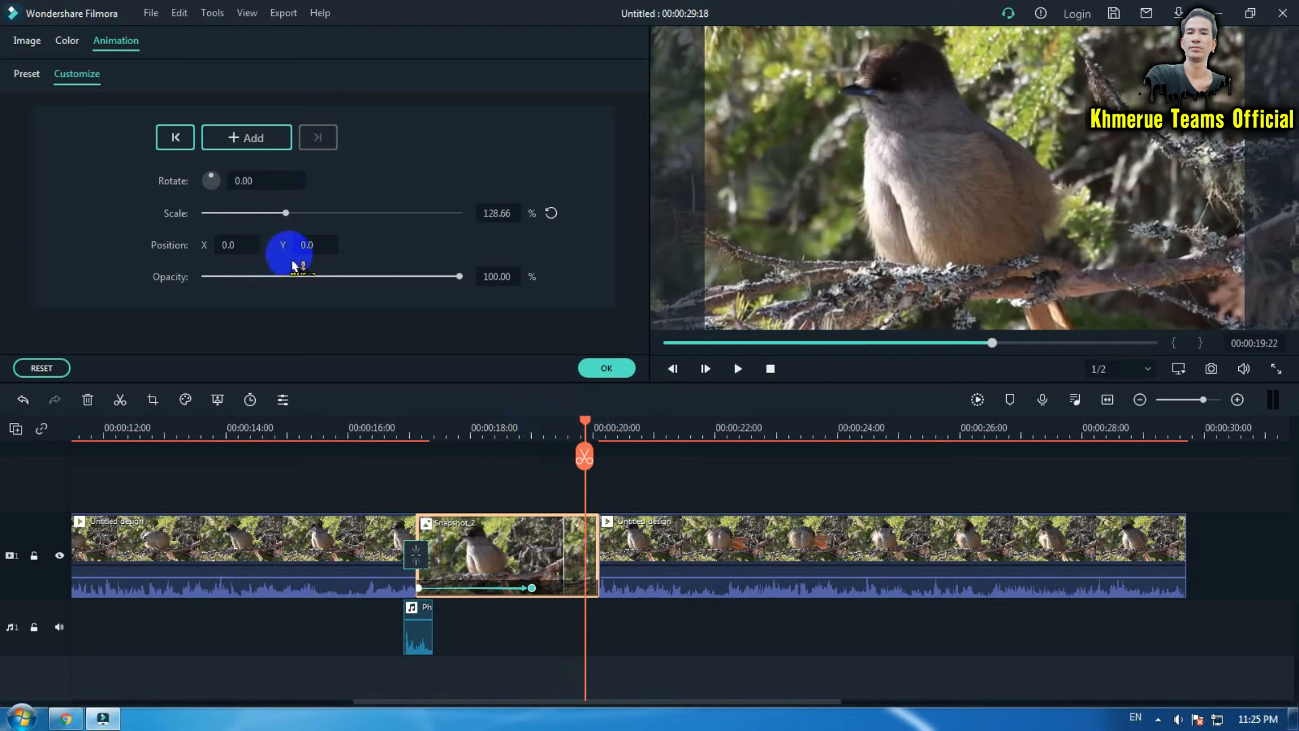
{"action": "left_click", "coordinate": [552, 213]}
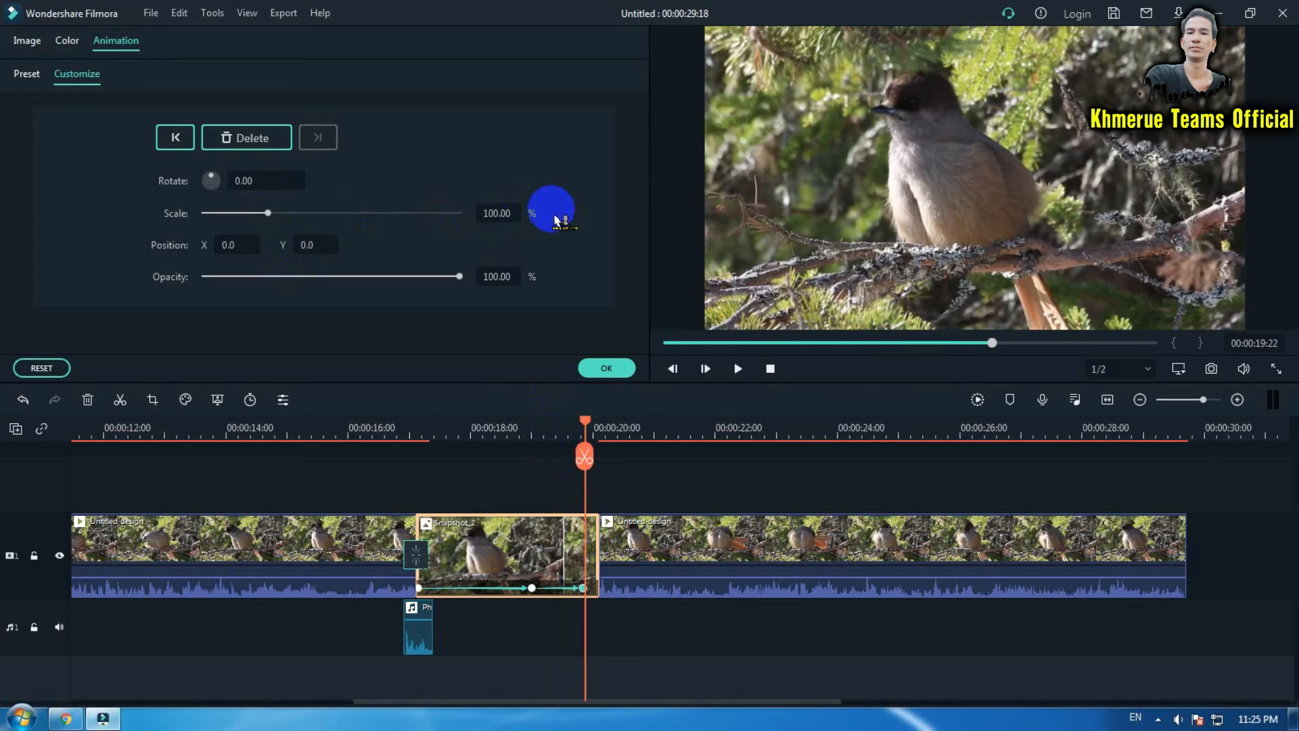
{"action": "left_click", "coordinate": [607, 370]}
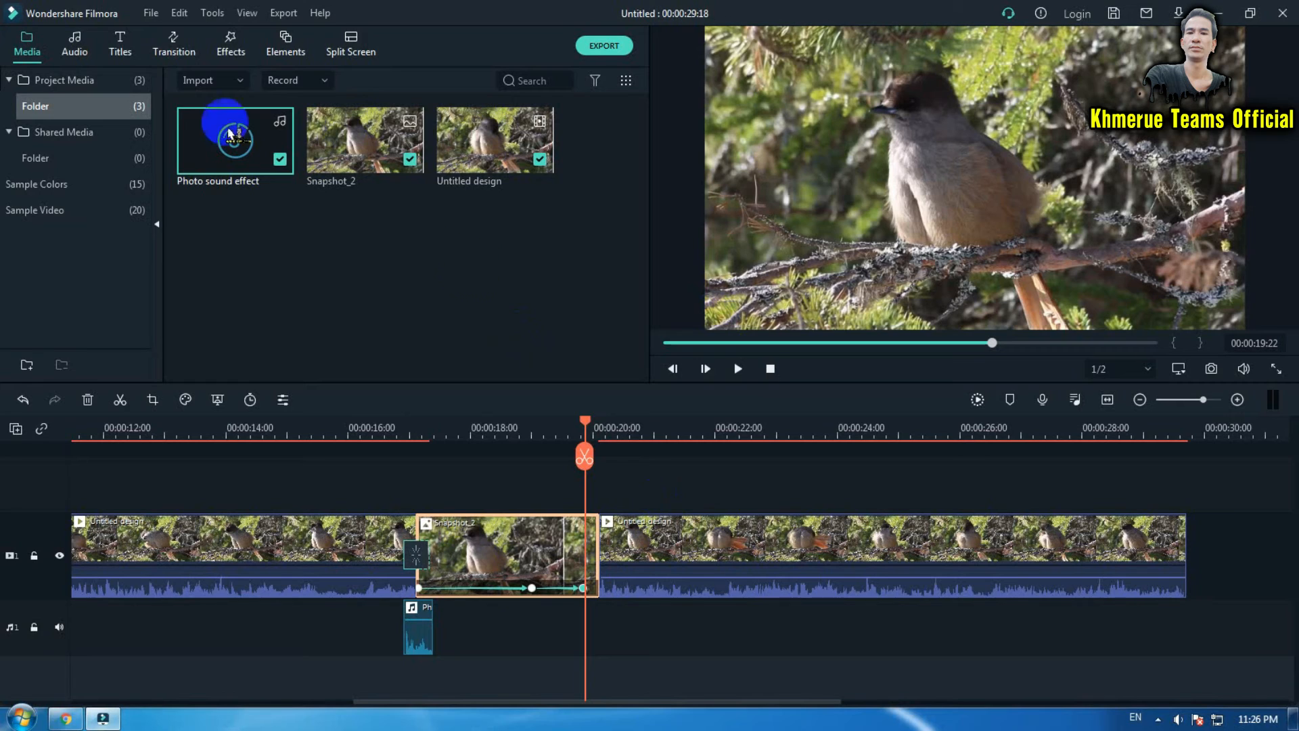
- Search the effects for "pro" and apply Pro Viewfinder 2 to both the first and last video clips
{"action": "left_click", "coordinate": [231, 46]}
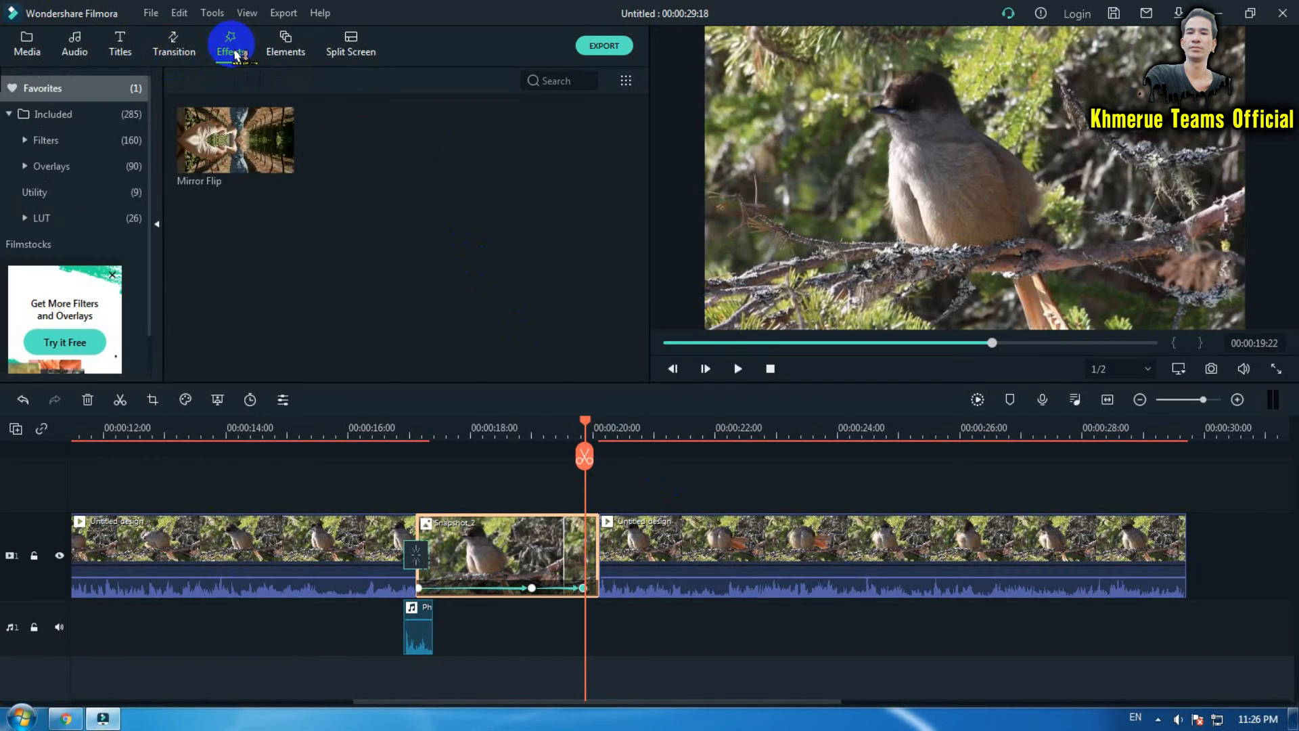
{"action": "left_click", "coordinate": [103, 116]}
{"action": "left_click", "coordinate": [566, 79]}
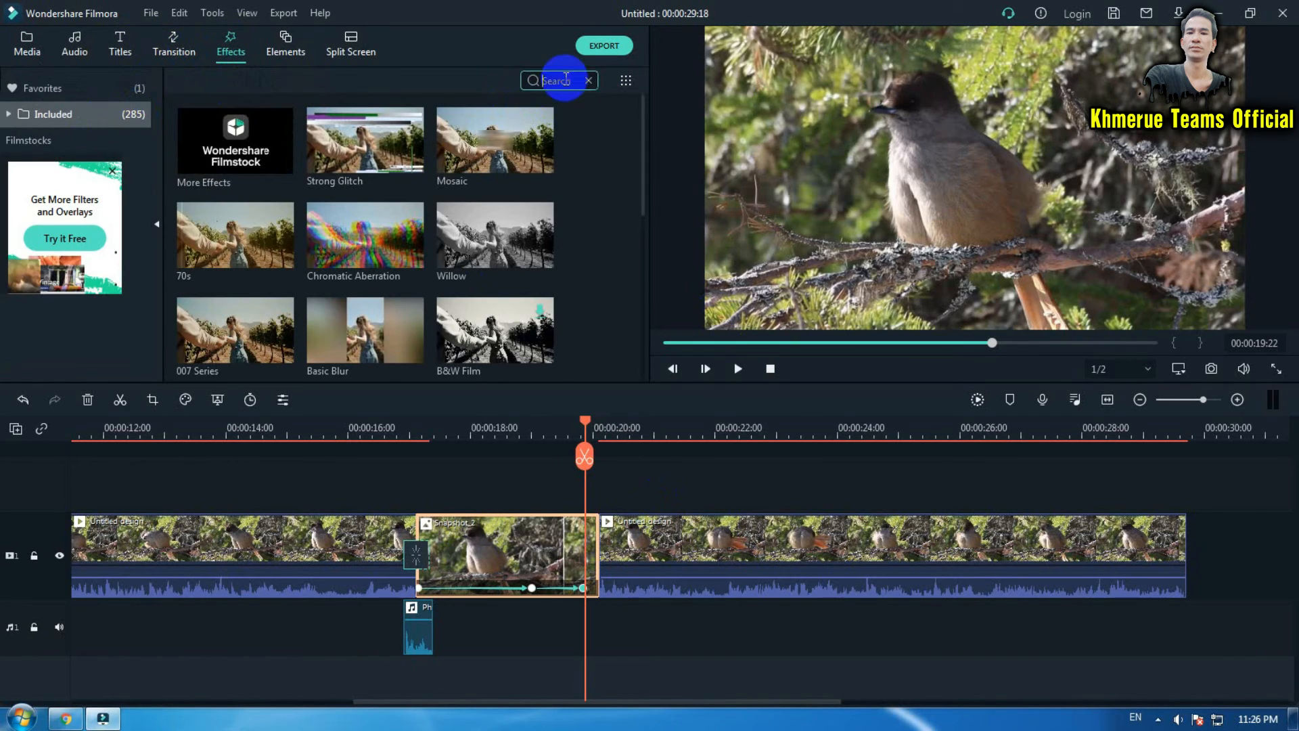
{"action": "type", "text": "pro"}
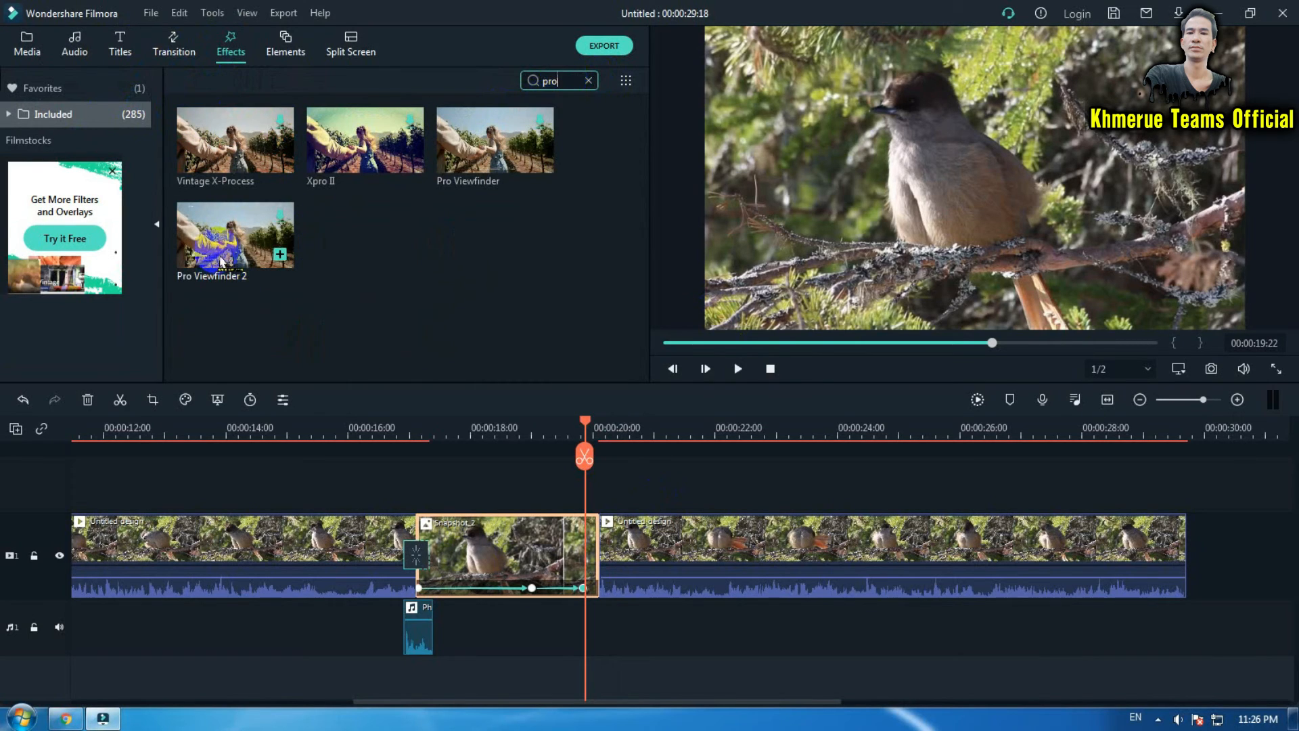
{"action": "left_click", "coordinate": [228, 232]}
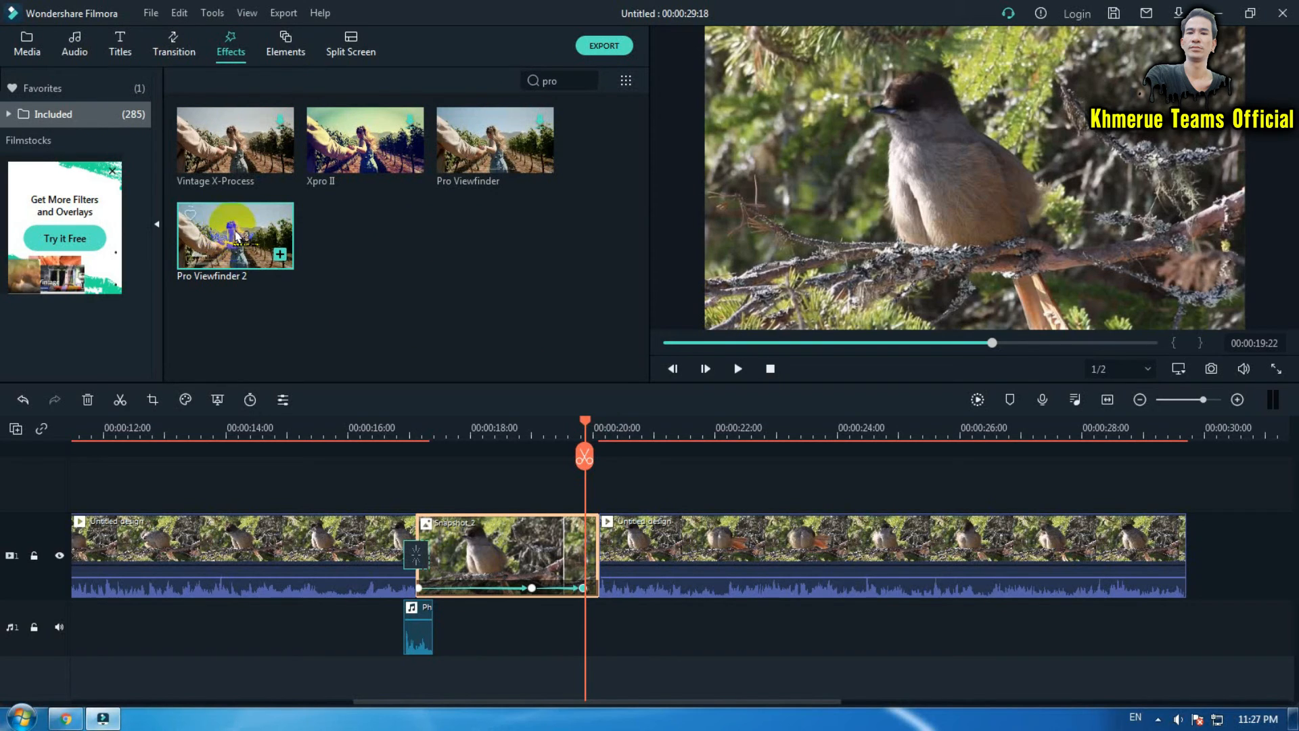
{"action": "left_click_drag", "start_coordinate": [230, 238], "coordinate": [207, 547]}
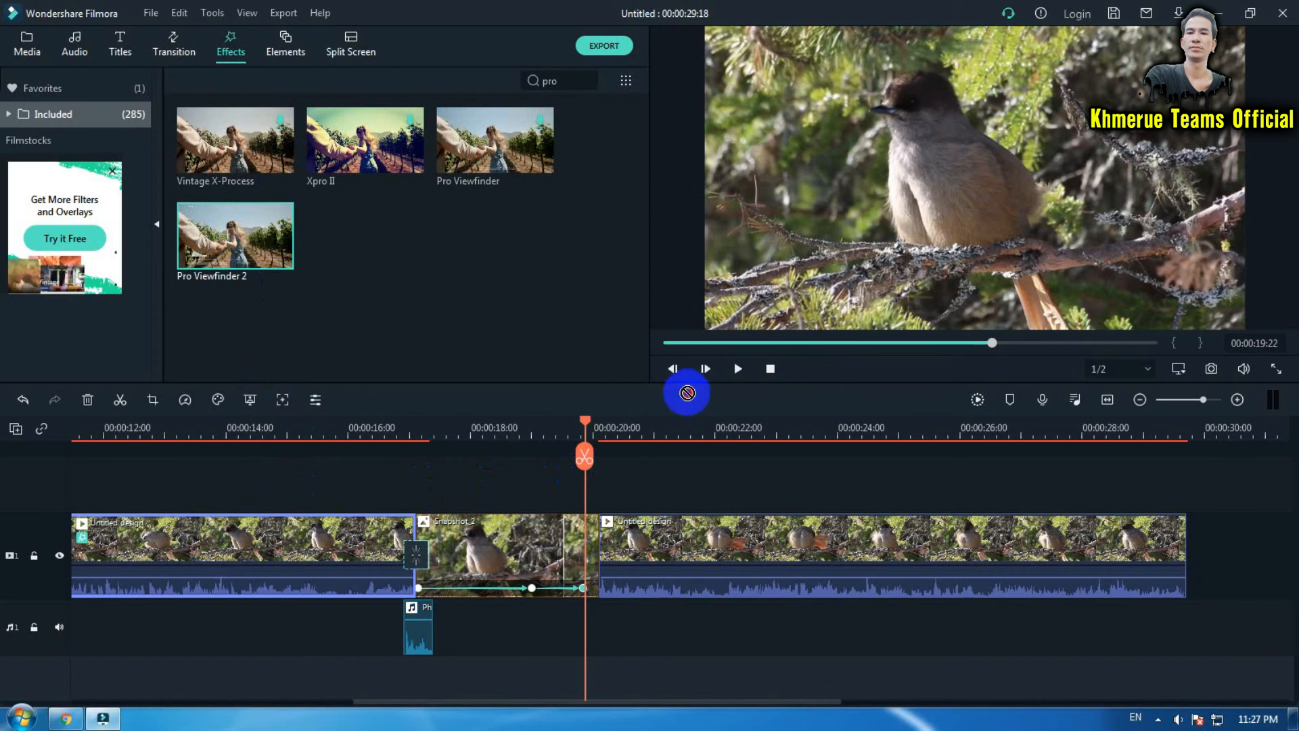
{"action": "left_click_drag", "start_coordinate": [687, 392], "coordinate": [814, 531]}
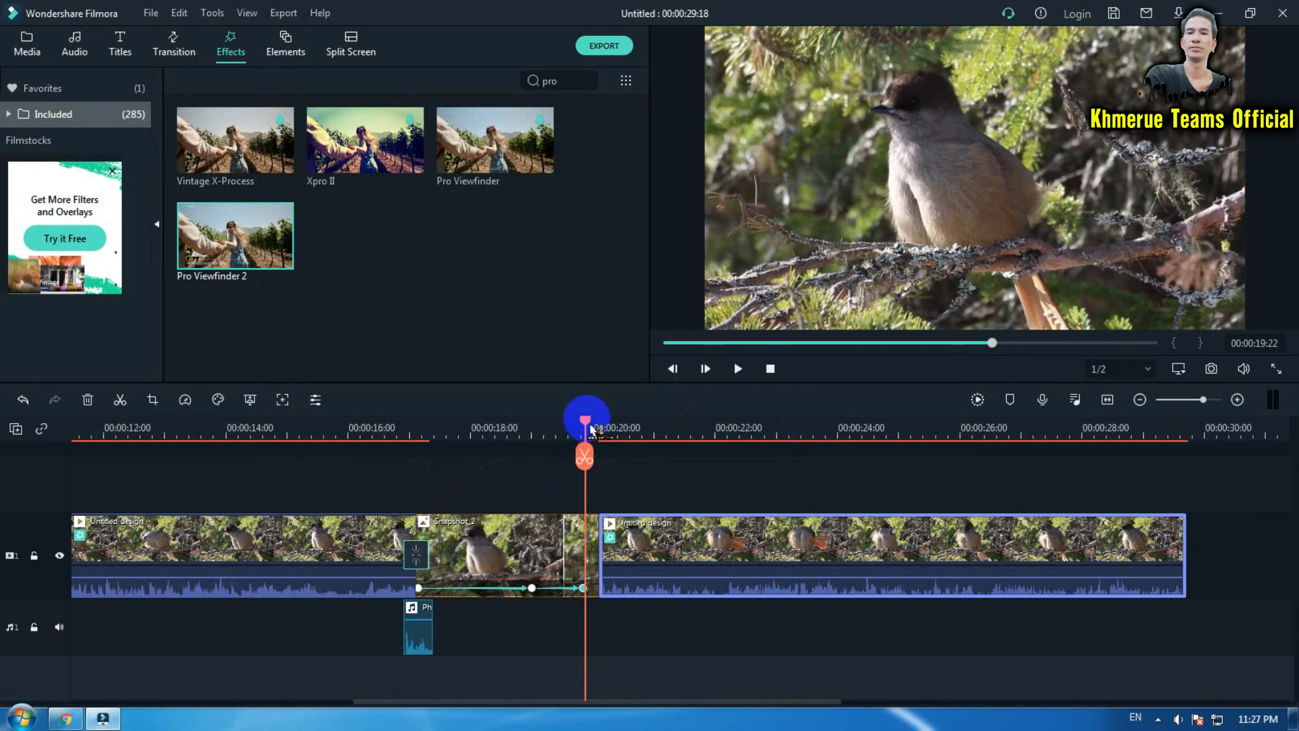
- Split the first video clip at 00:00:12:04 and delete its leading part
{"action": "left_click_drag", "start_coordinate": [586, 424], "coordinate": [269, 455]}
{"action": "left_click", "coordinate": [341, 429]}
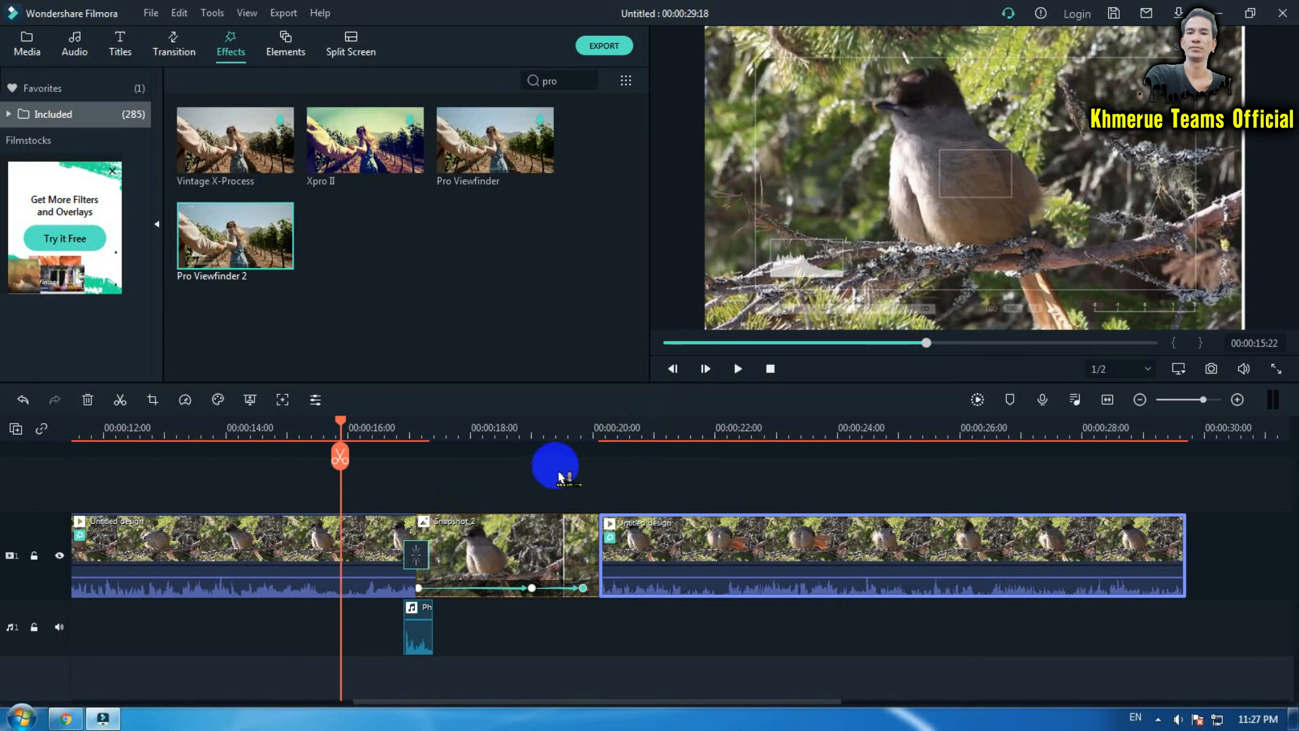
{"action": "key", "text": "Home"}
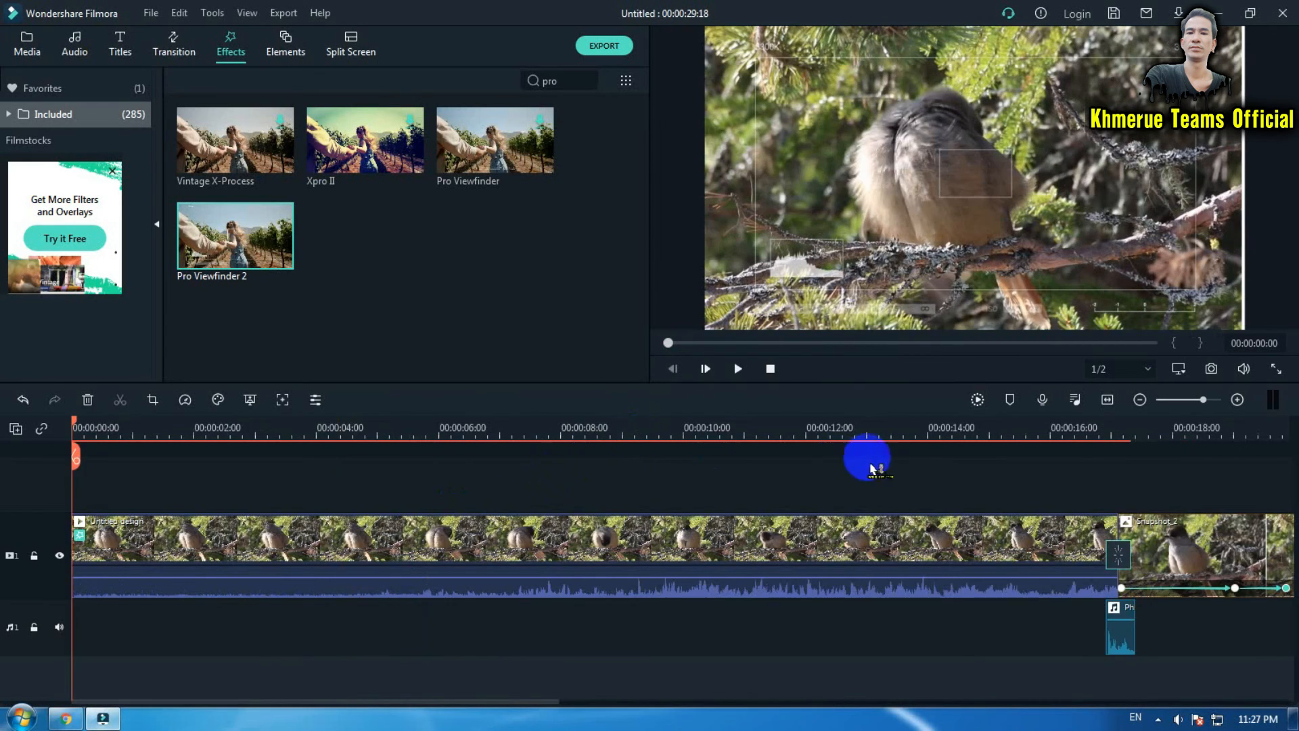
{"action": "scroll", "coordinate": [944, 431], "scroll_direction": "down", "scroll_amount": 5}
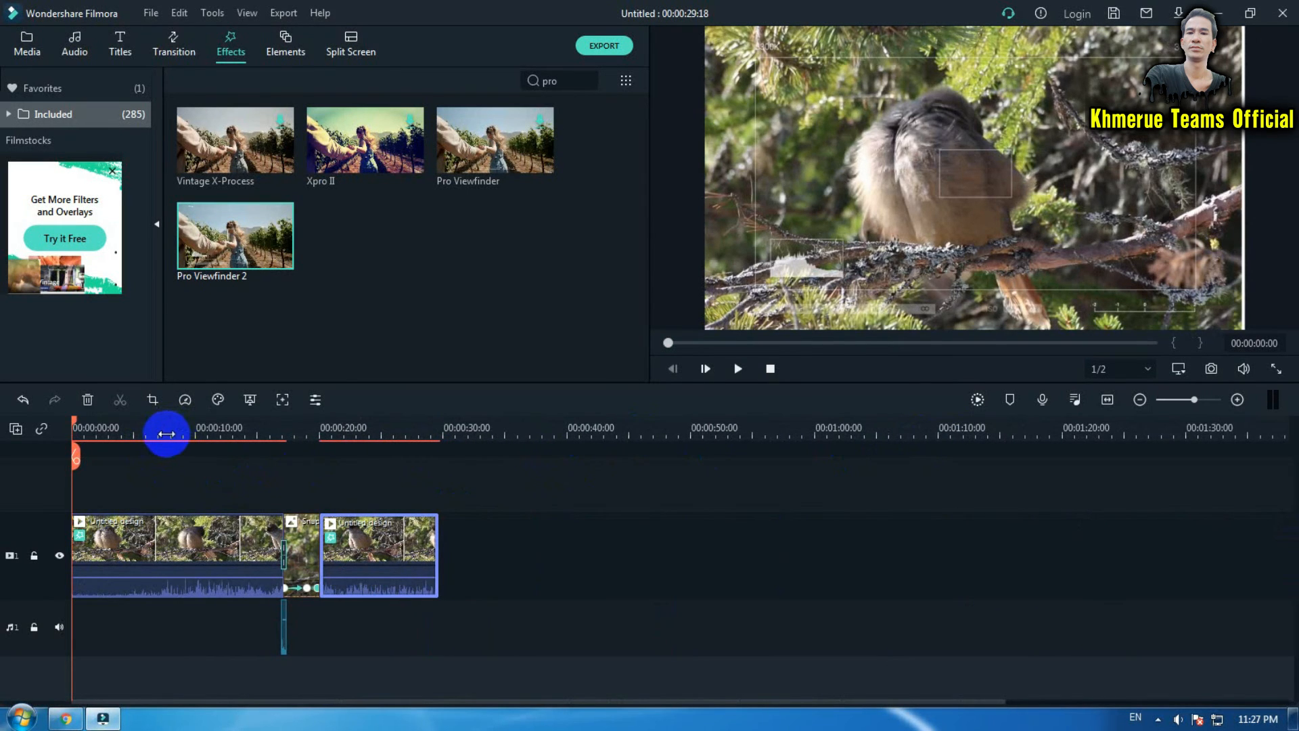
{"action": "left_click", "coordinate": [166, 434]}
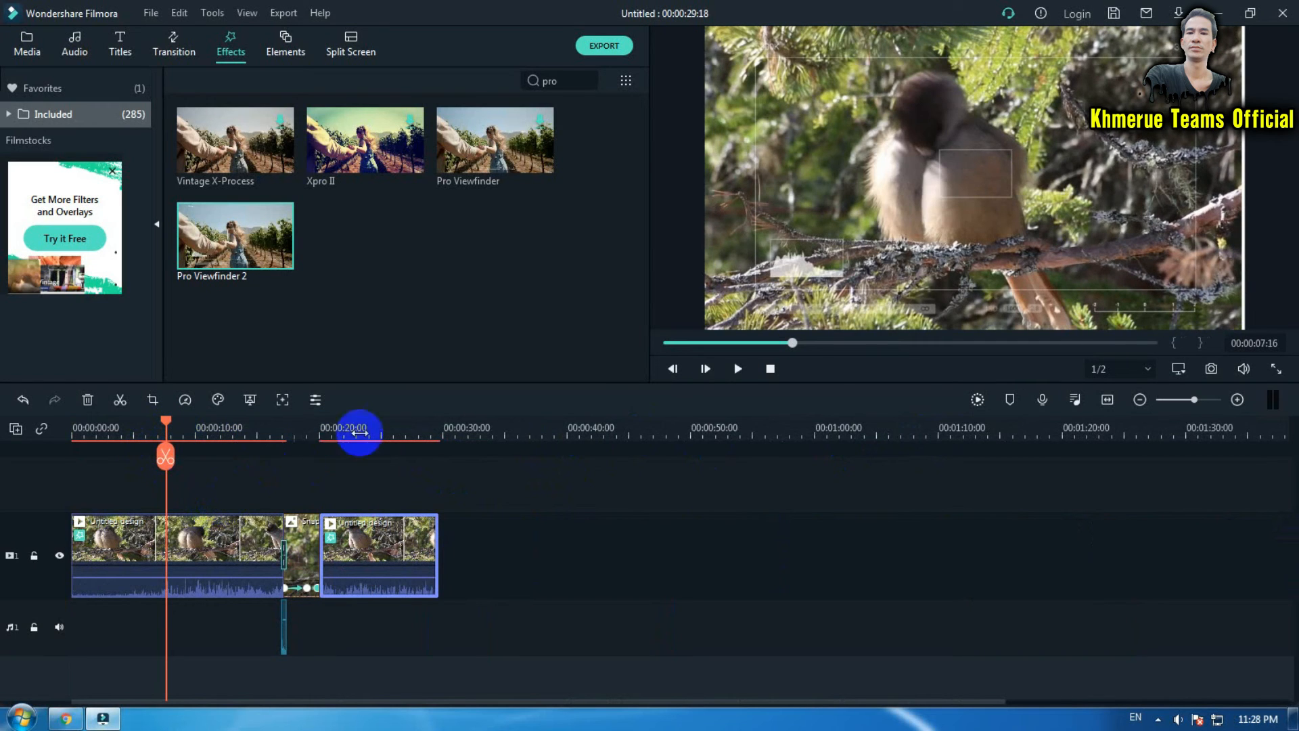
{"action": "scroll", "coordinate": [357, 431], "scroll_direction": "up", "scroll_amount": 2}
{"action": "left_click_drag", "start_coordinate": [248, 453], "coordinate": [267, 449]}
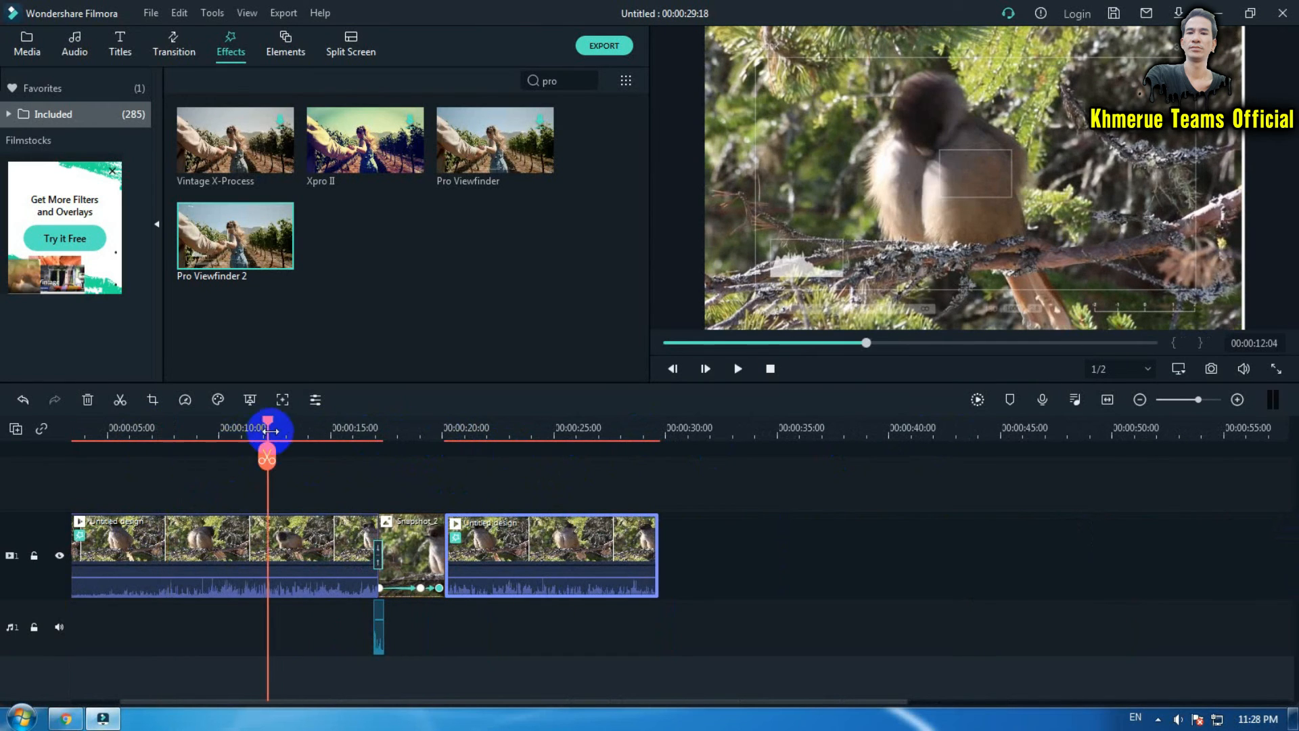
{"action": "left_click", "coordinate": [267, 455]}
{"action": "left_click", "coordinate": [188, 561]}
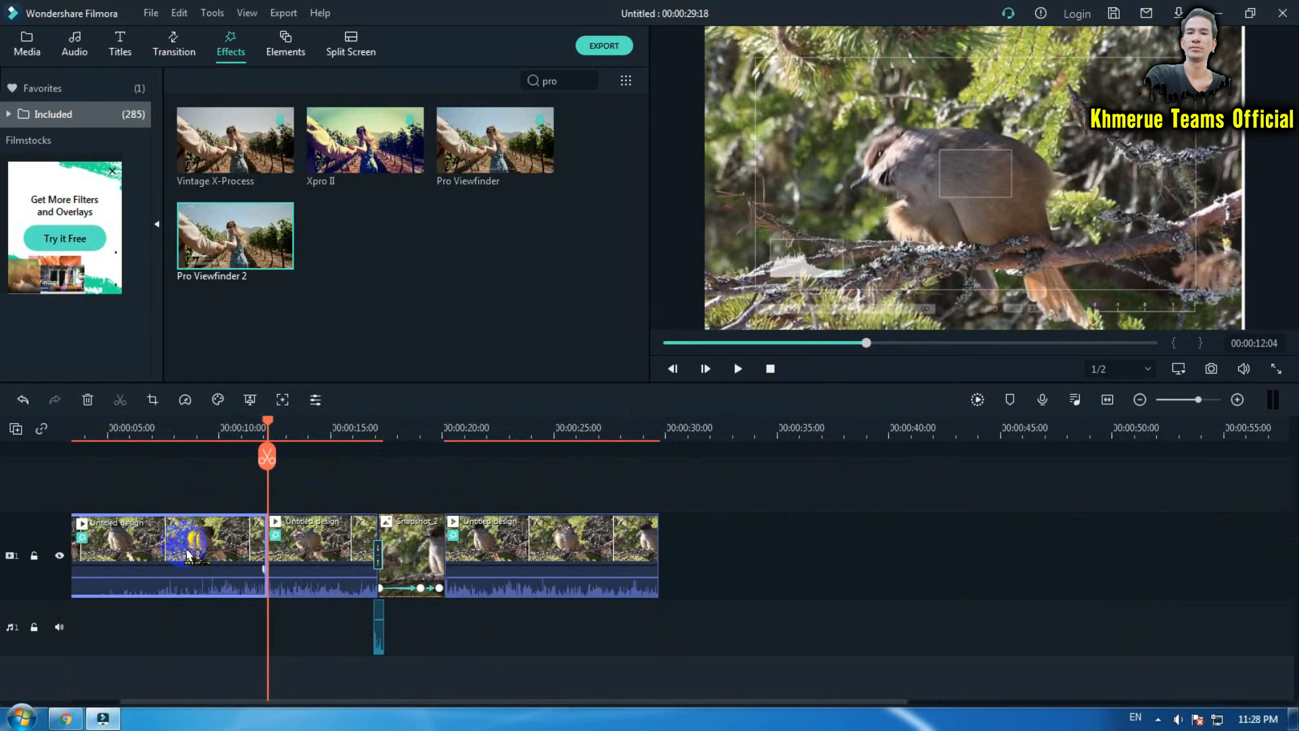
{"action": "key", "text": "Delete"}
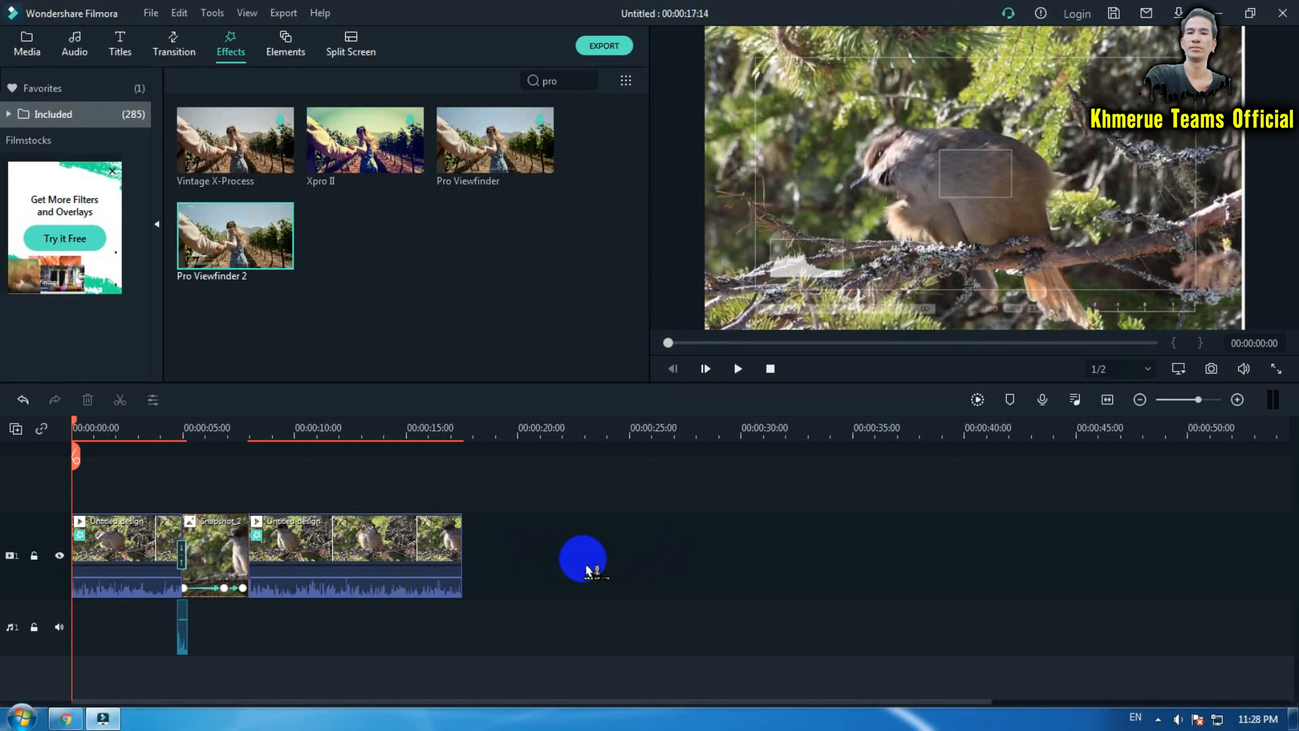
- Play back the edited timeline to preview the result
{"action": "key", "text": "space"}
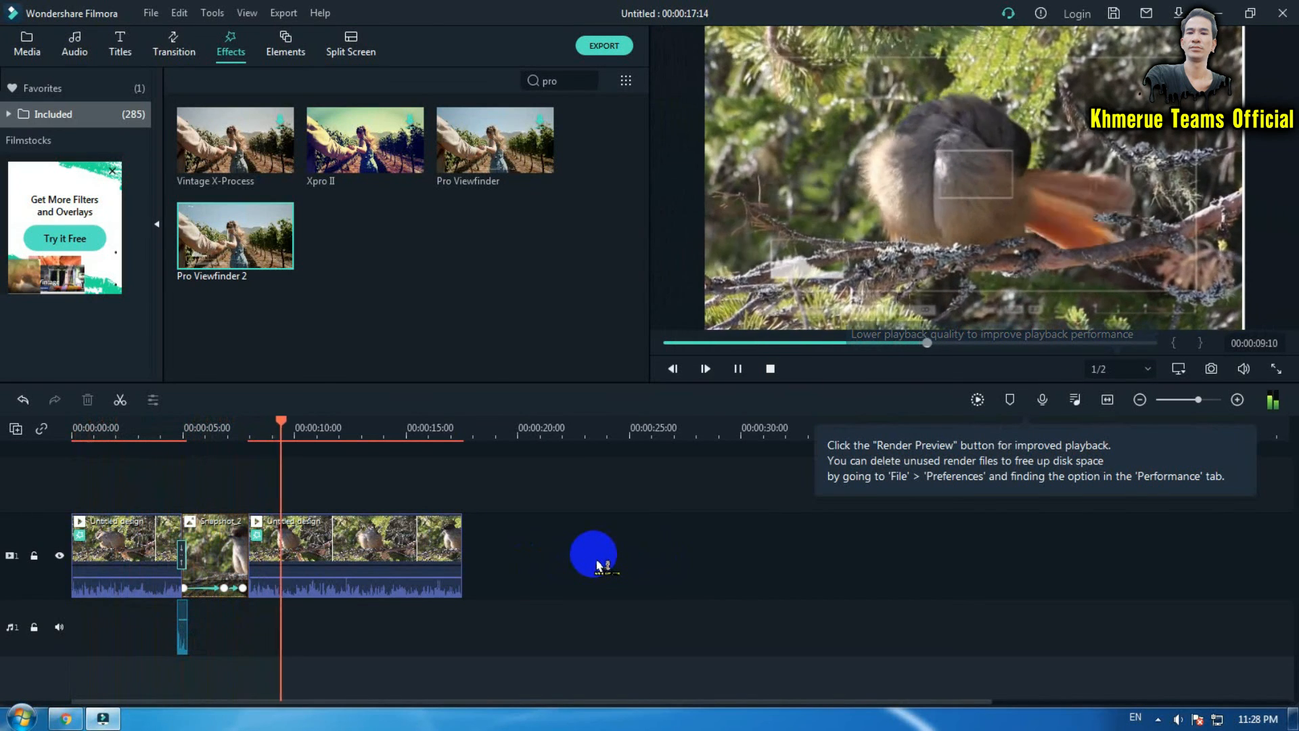
{"action": "key", "text": "space"}
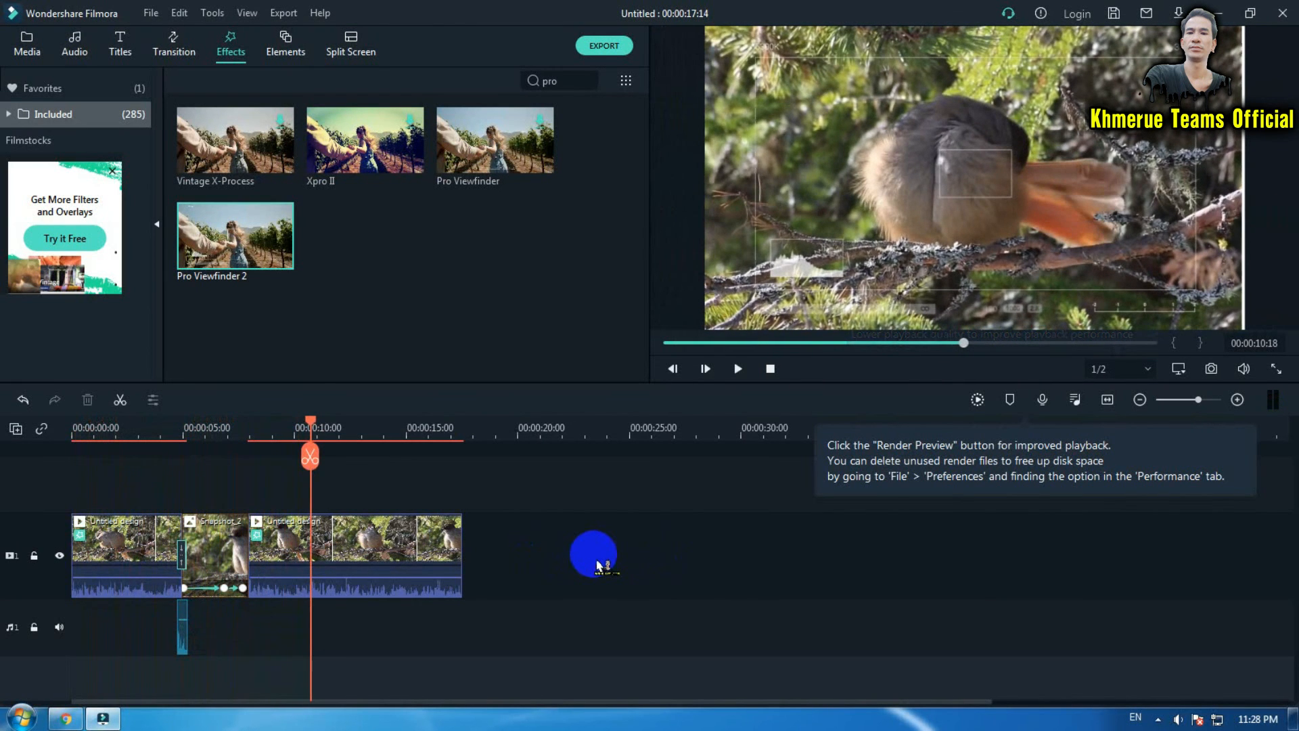